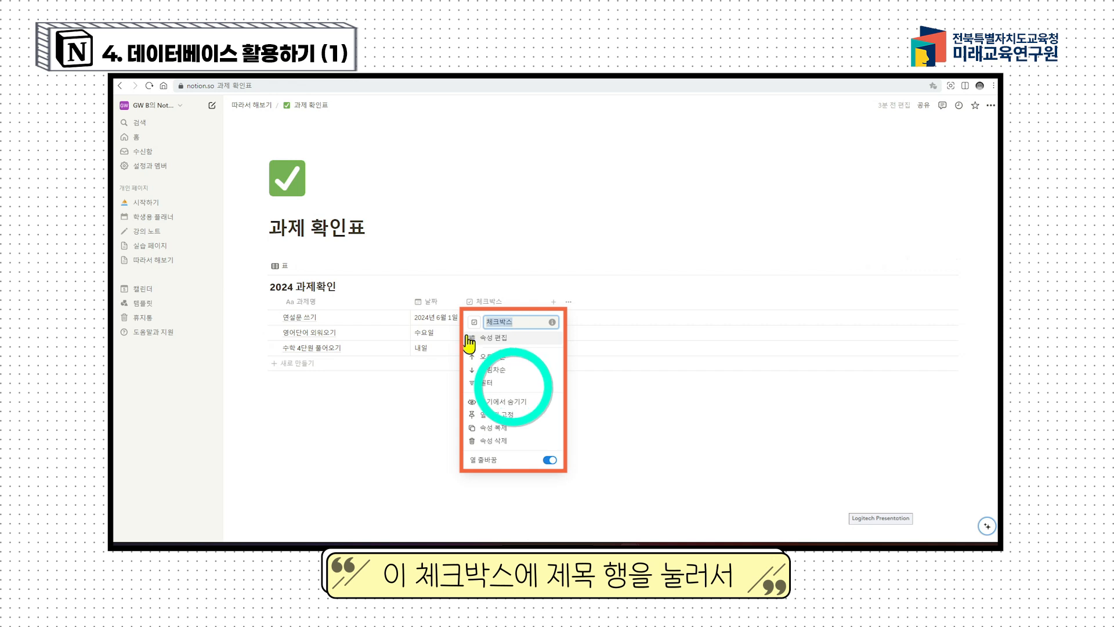
Step: Rename the checkbox column to the student's name and drag it to a slim width
{"action": "type", "text": "손흥"}
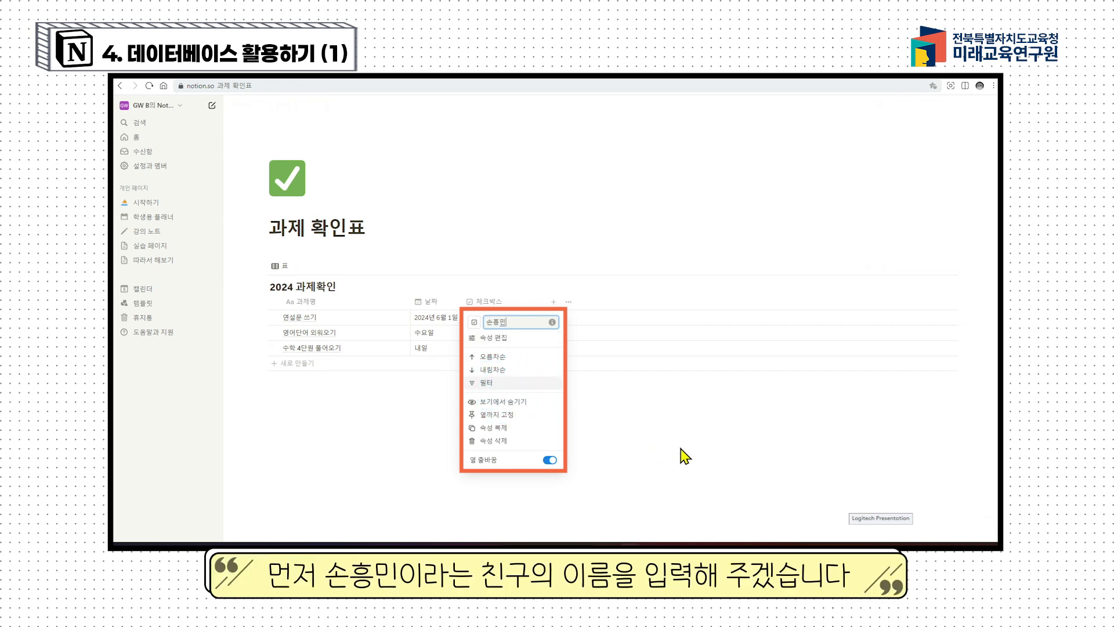
{"action": "type", "text": "민"}
{"action": "key", "text": "Return"}
{"action": "left_click", "coordinate": [680, 447]}
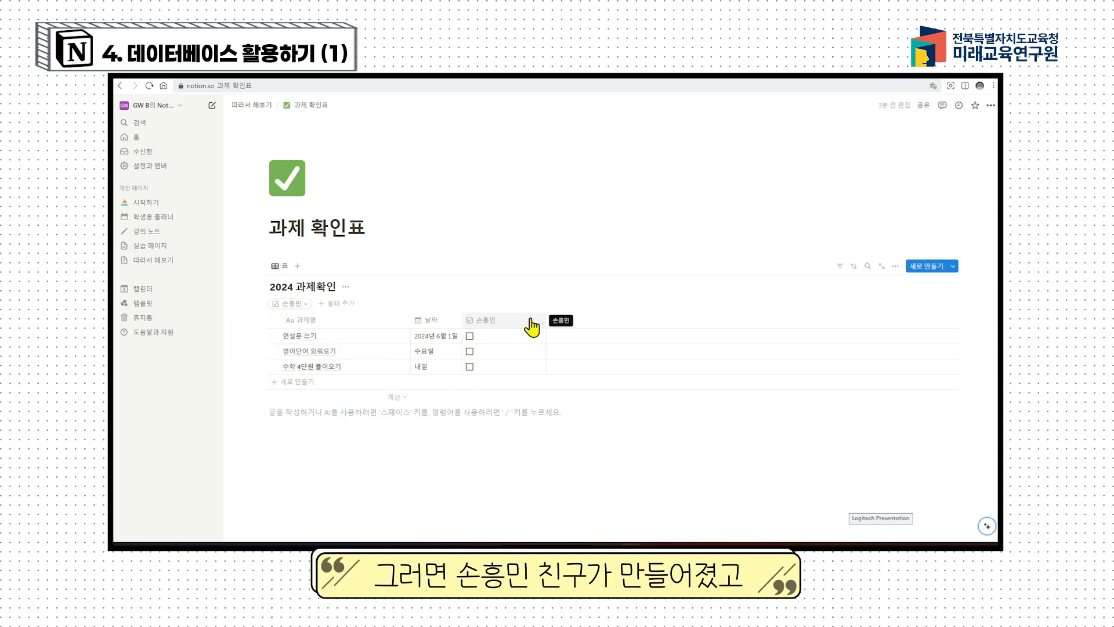
{"action": "left_click_drag", "start_coordinate": [546, 321], "coordinate": [500, 321]}
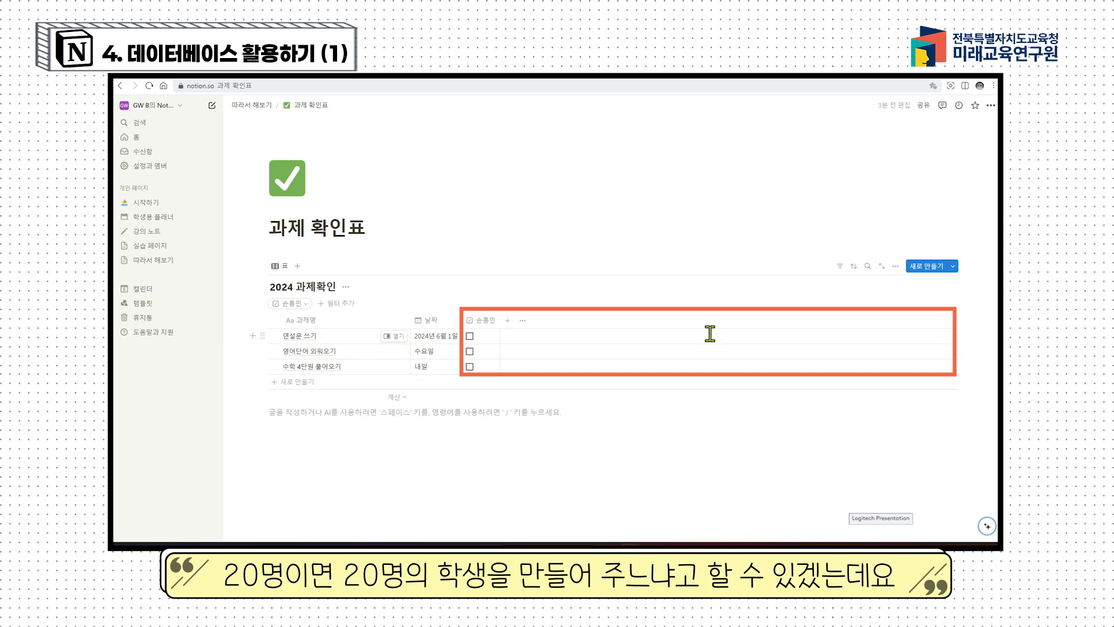
Step: Duplicate the student checkbox column three times, then select the first copy's (1) name suffix
{"action": "left_click", "coordinate": [486, 325]}
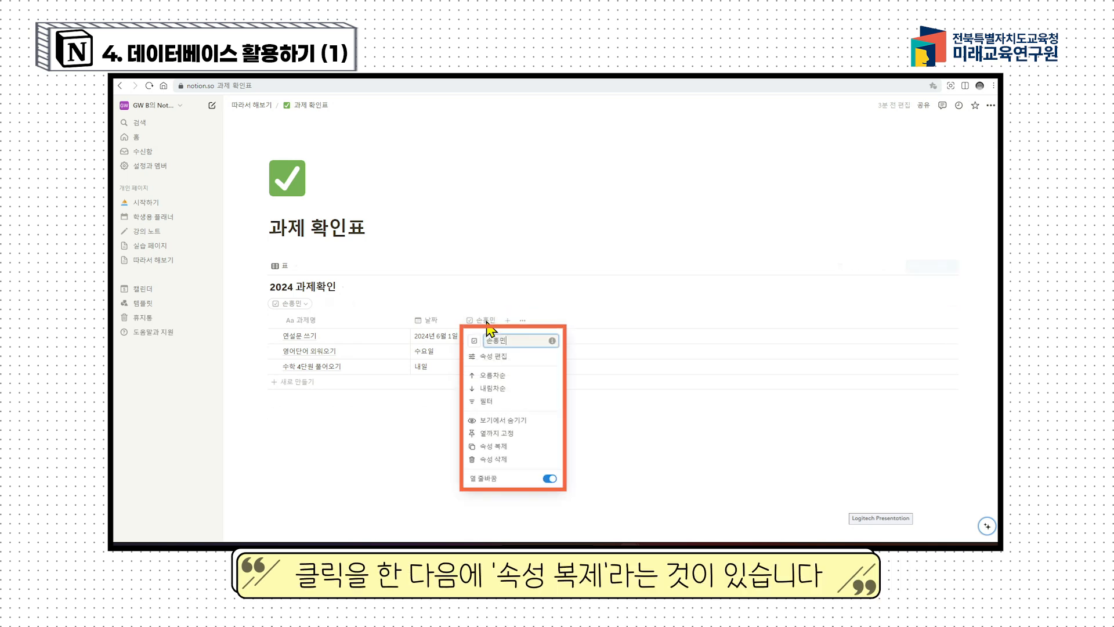
{"action": "left_click", "coordinate": [508, 447]}
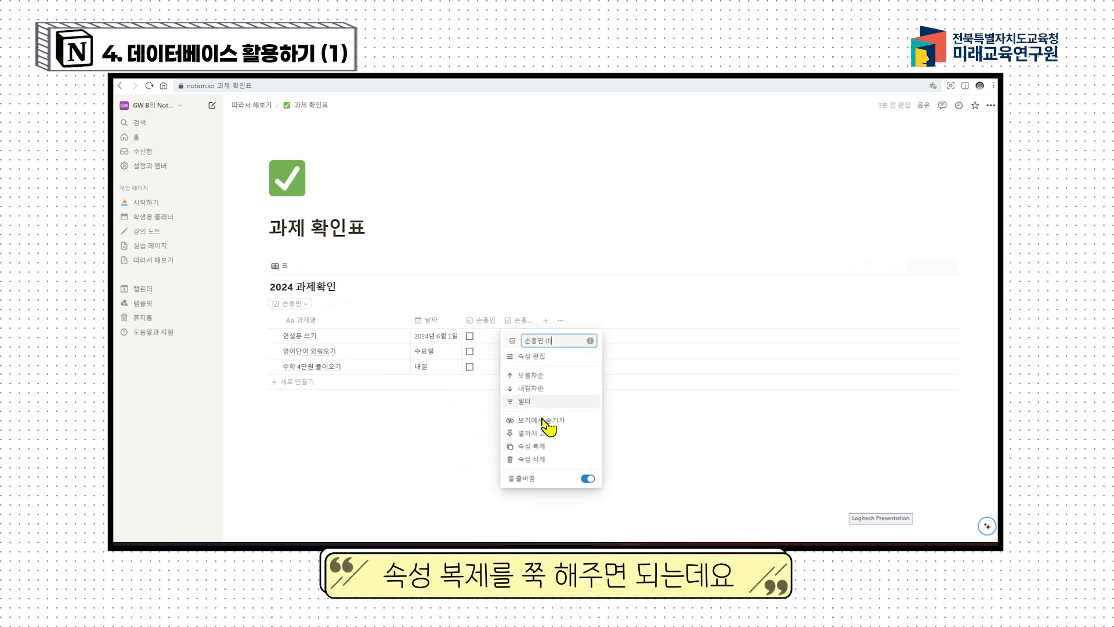
{"action": "left_click", "coordinate": [539, 447]}
{"action": "left_click", "coordinate": [560, 321]}
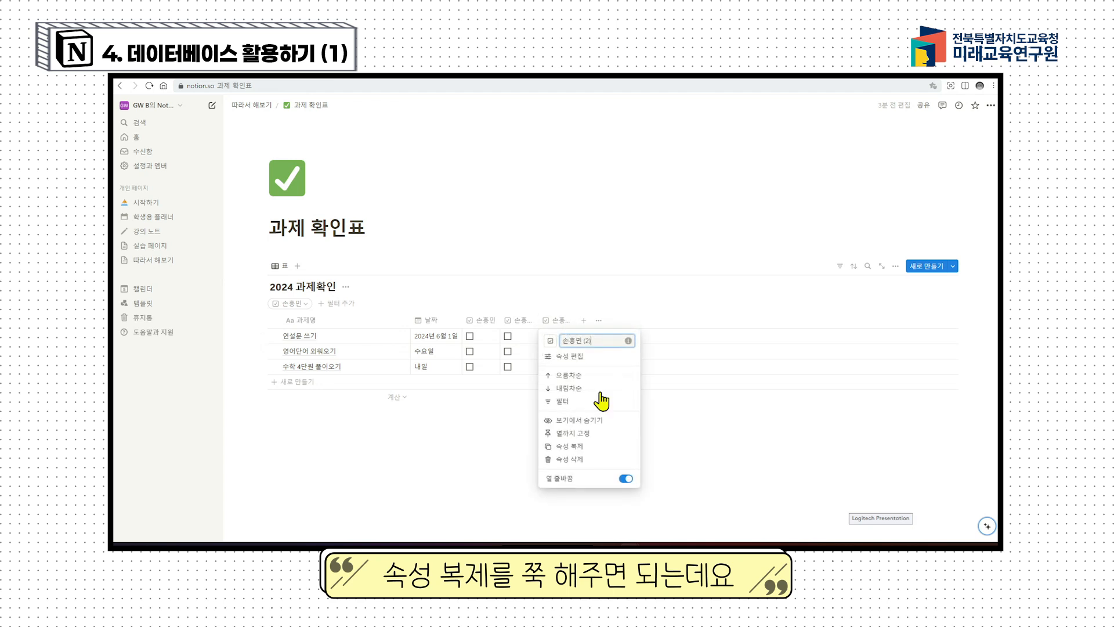
{"action": "left_click", "coordinate": [615, 446]}
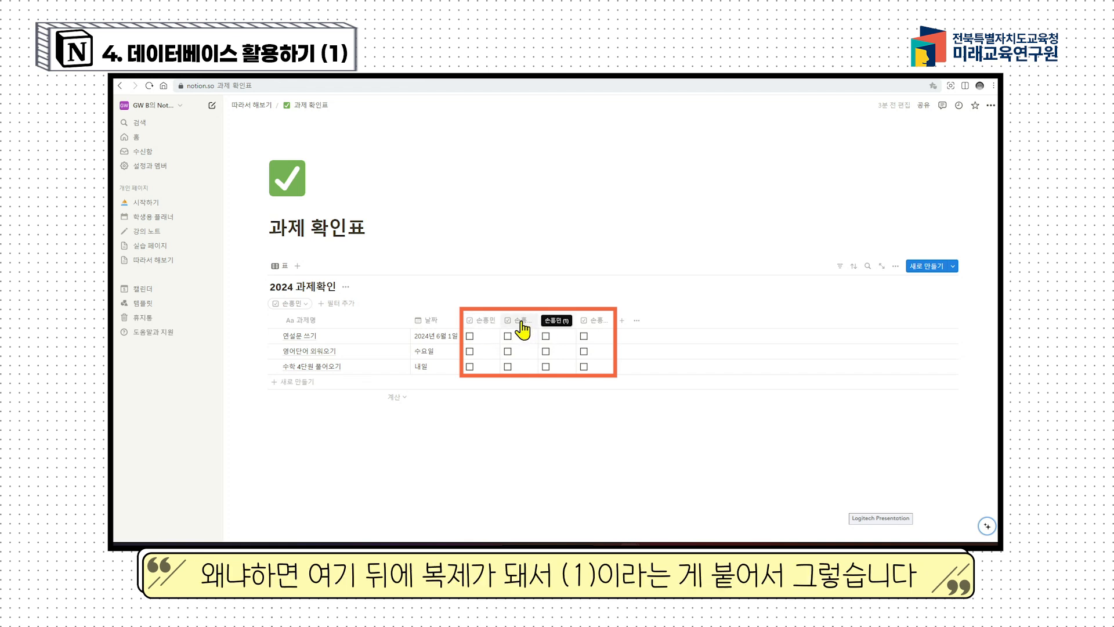
{"action": "left_click", "coordinate": [522, 325]}
{"action": "left_click_drag", "start_coordinate": [544, 340], "coordinate": [556, 341]}
Step: Rename the three copied columns to three different students' names
{"action": "key", "text": "BackSpace"}
{"action": "key", "text": "BackSpace"}
{"action": "key", "text": "BackSpace"}
{"action": "key", "text": "BackSpace"}
{"action": "key", "text": "BackSpace"}
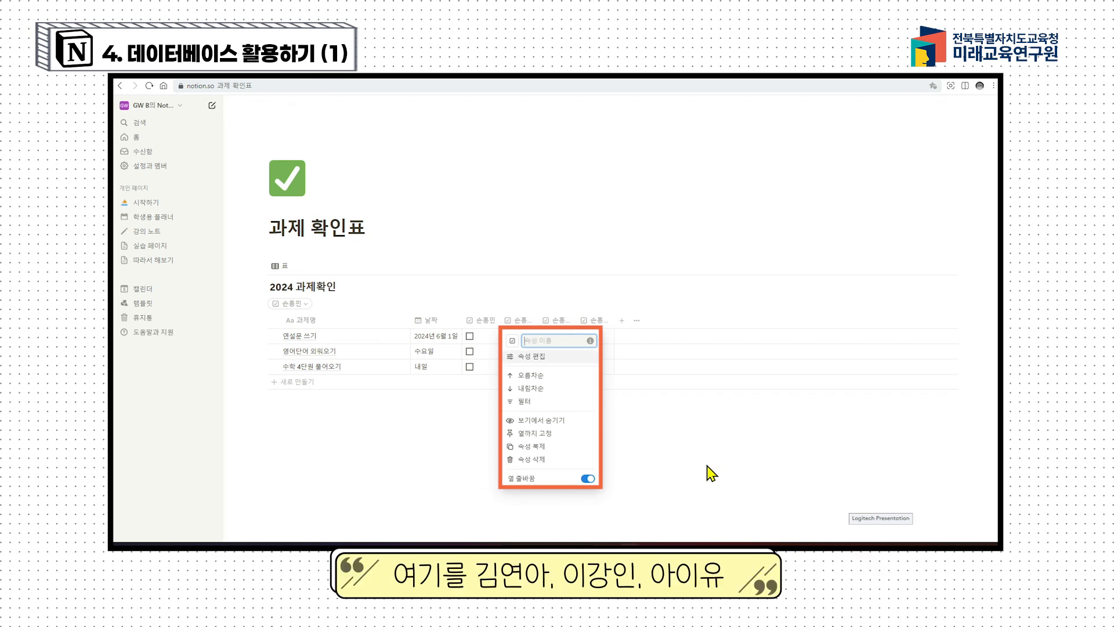
{"action": "key", "text": "Return"}
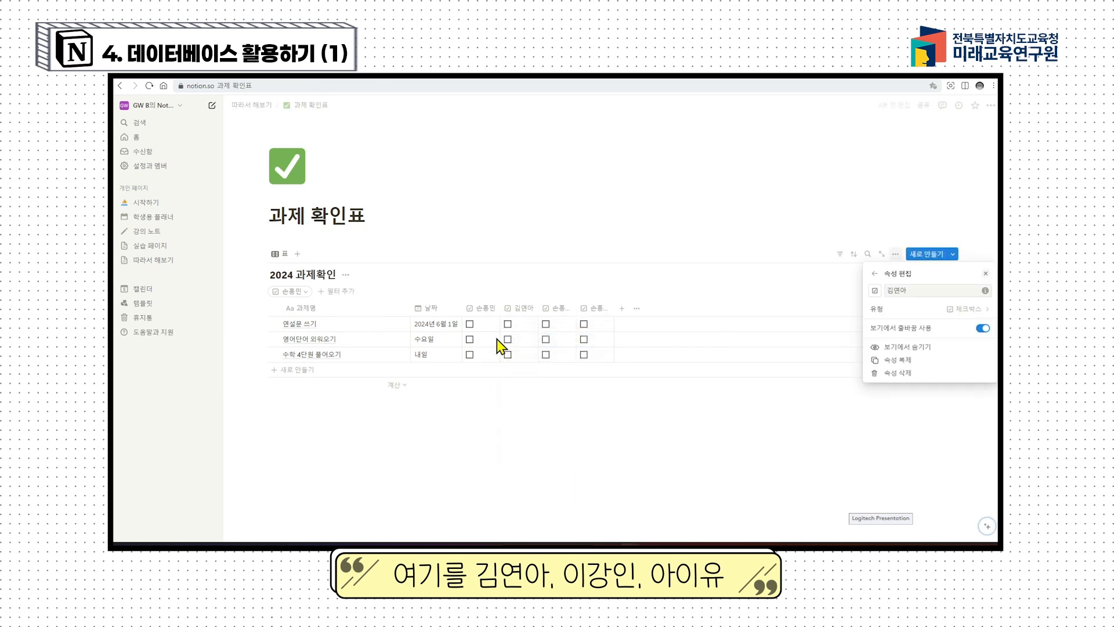
{"action": "left_click", "coordinate": [564, 310]}
{"action": "type", "text": "이강인"}
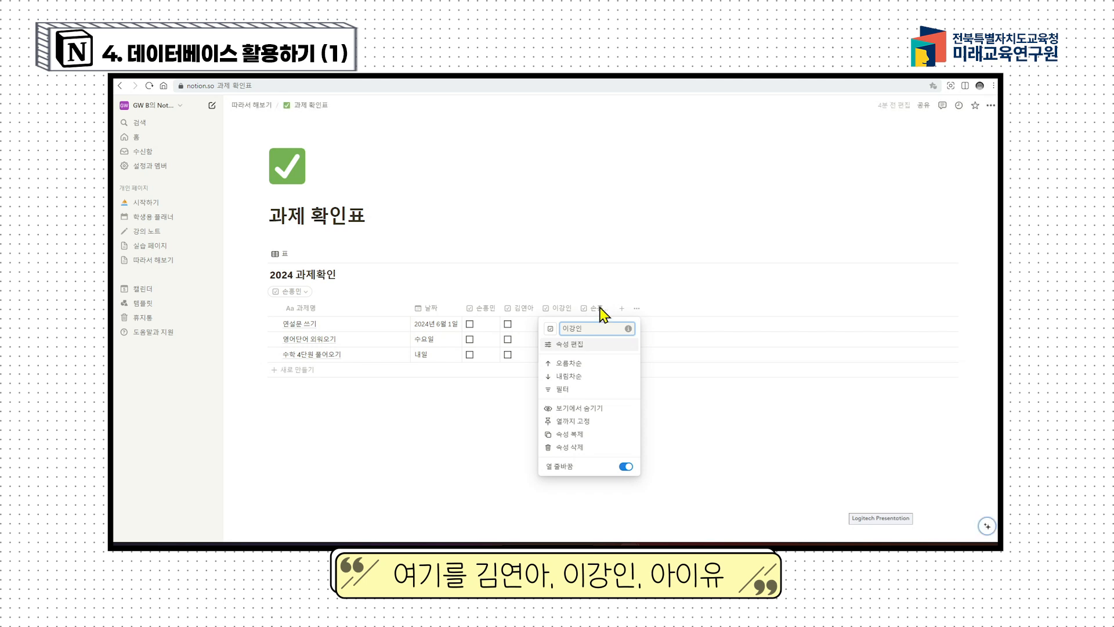
{"action": "key", "text": "Return"}
{"action": "left_click", "coordinate": [598, 309]}
{"action": "key", "text": "BackSpace"}
{"action": "key", "text": "BackSpace"}
{"action": "key", "text": "BackSpace"}
{"action": "key", "text": "BackSpace"}
{"action": "key", "text": "BackSpace"}
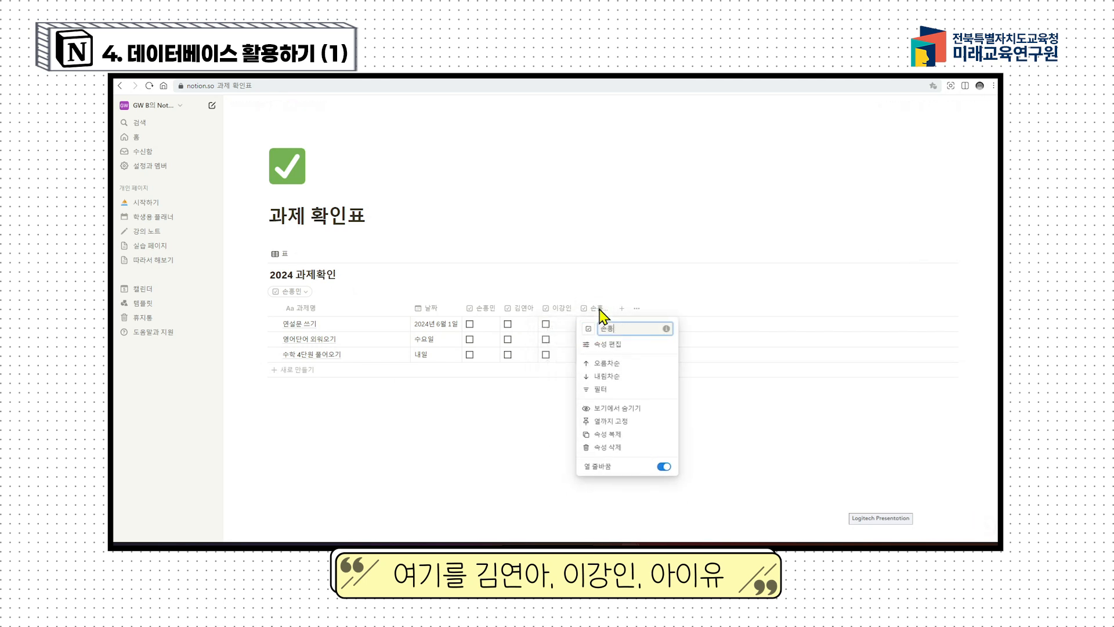
{"action": "type", "text": "아이유"}
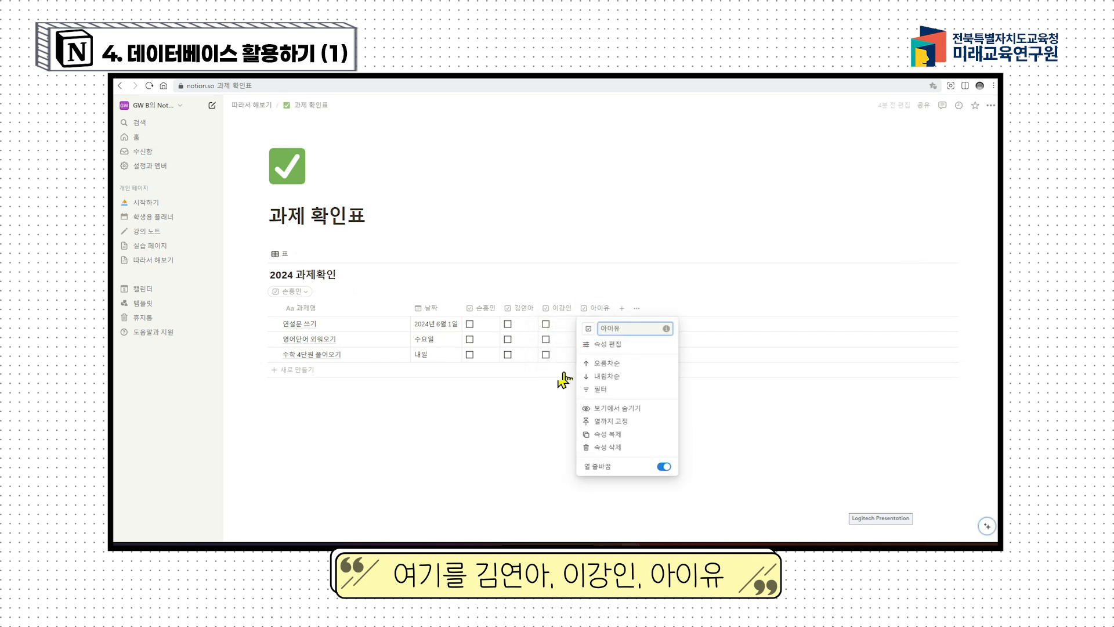
{"action": "key", "text": "Return"}
Step: Duplicate the last student column and rename the copy to a fifth student's name
{"action": "left_click", "coordinate": [598, 310]}
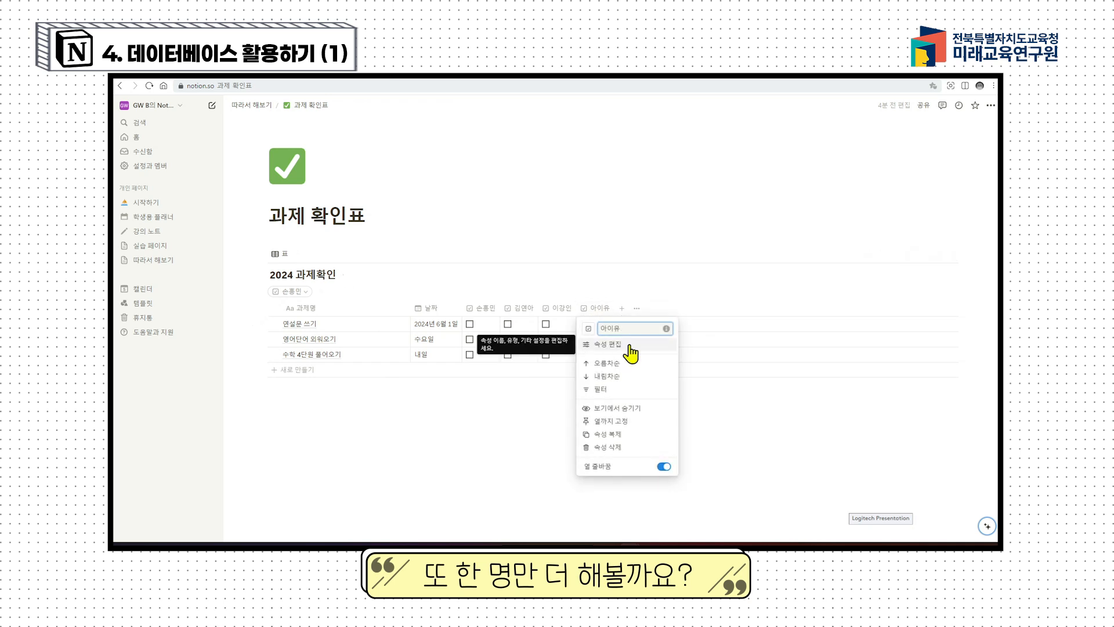
{"action": "left_click", "coordinate": [625, 435]}
{"action": "left_click", "coordinate": [635, 307]}
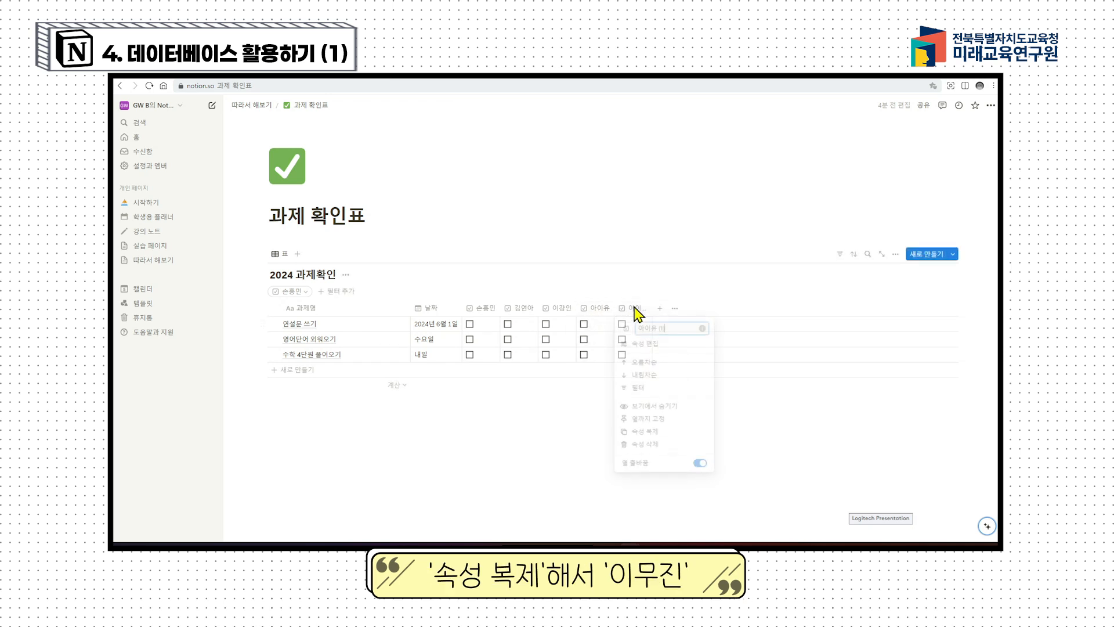
{"action": "left_click_drag", "start_coordinate": [677, 330], "coordinate": [526, 335]}
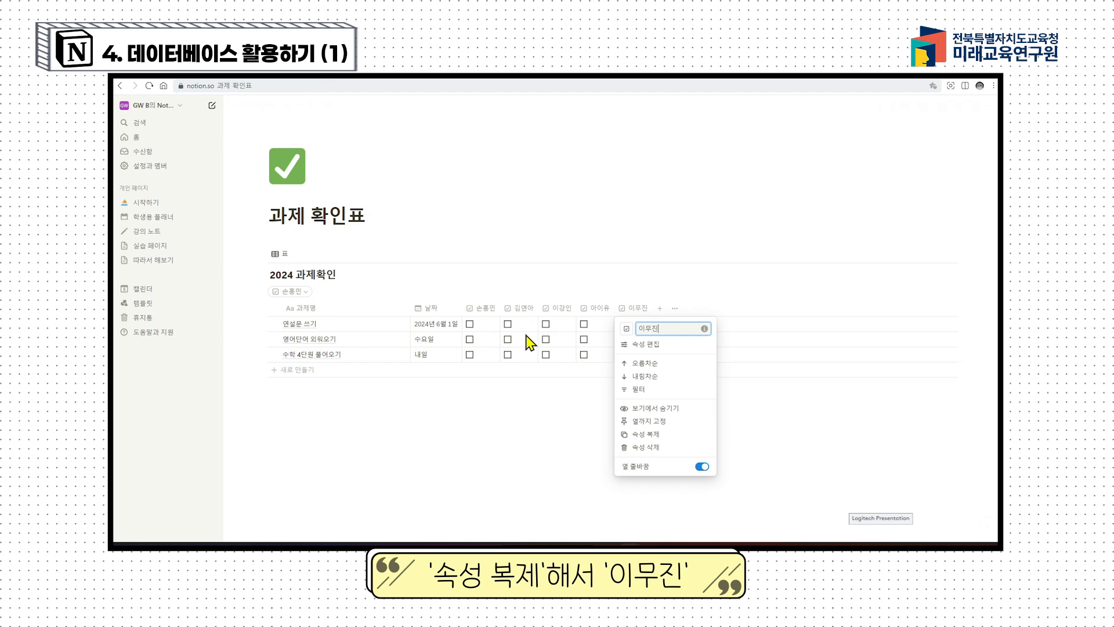
{"action": "left_click", "coordinate": [547, 441]}
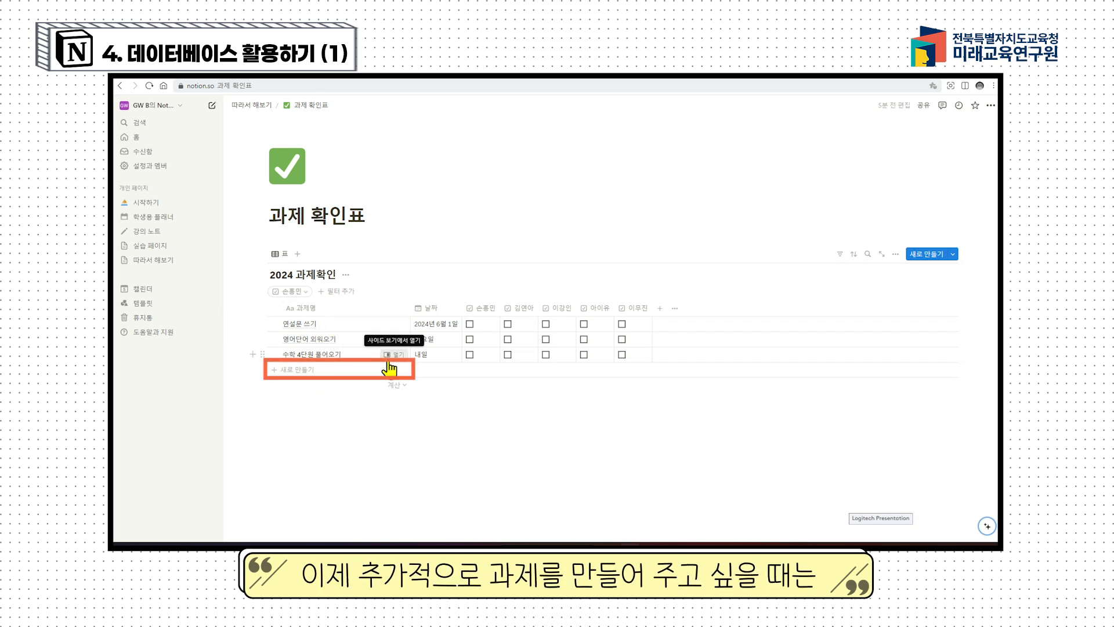
Step: Add a new task row titled 수학익힘책 풀어오기 below the existing three tasks
{"action": "left_click", "coordinate": [299, 372]}
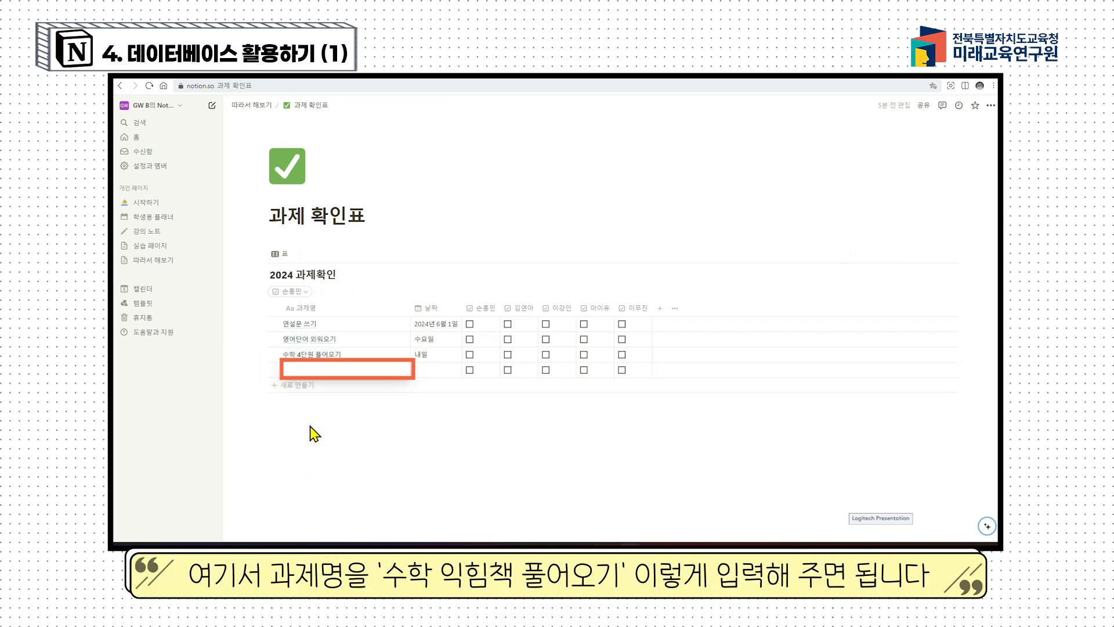
{"action": "type", "text": "수학이"}
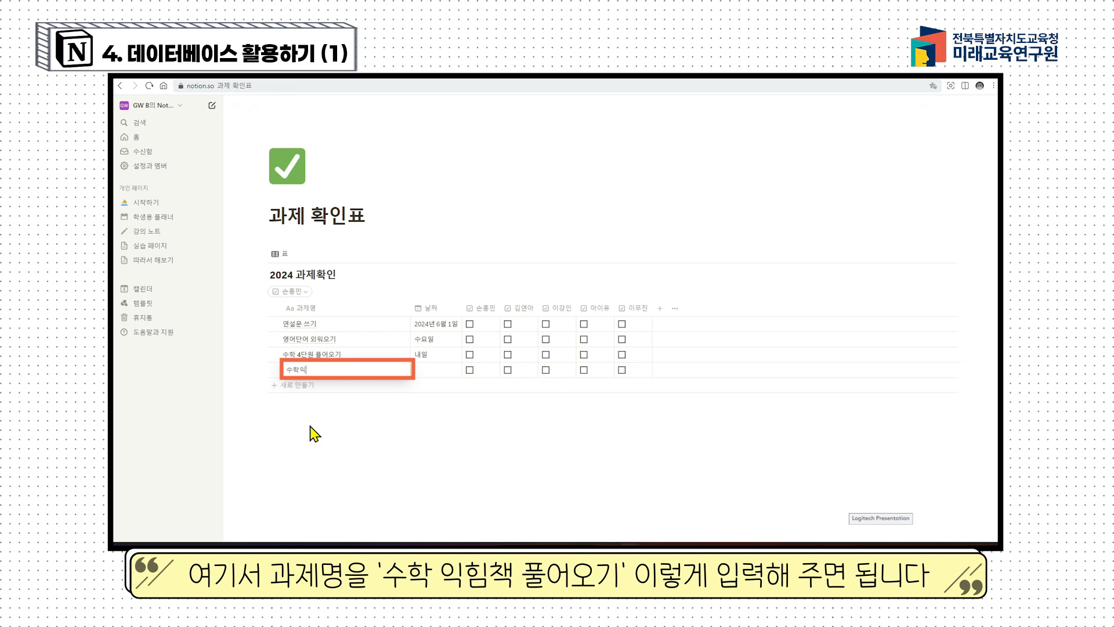
{"action": "key", "text": "Return"}
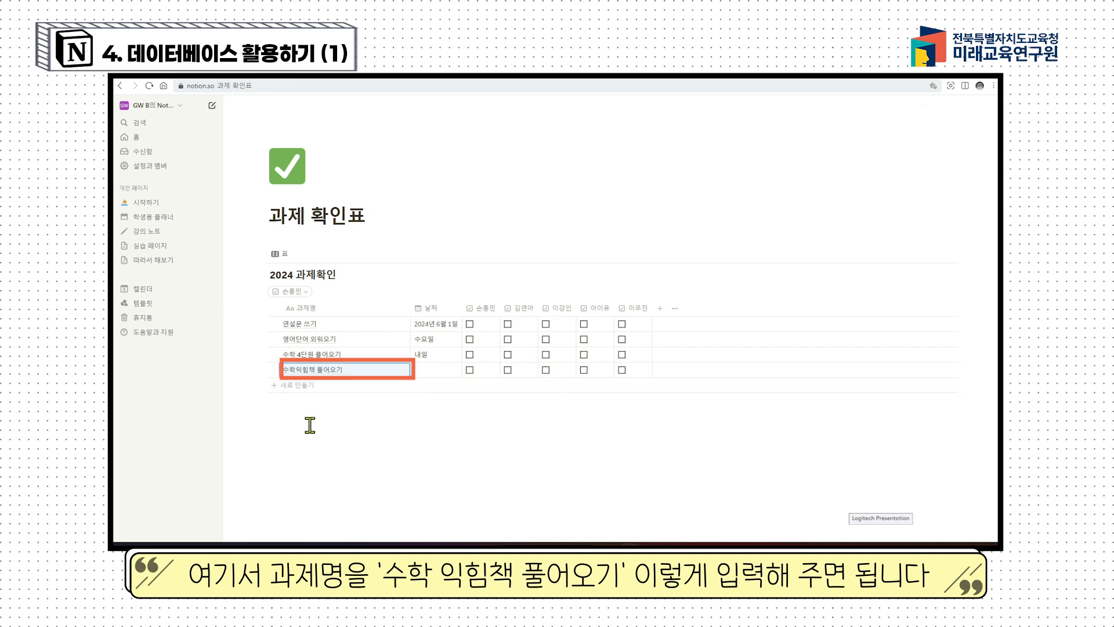
{"action": "left_click", "coordinate": [427, 374]}
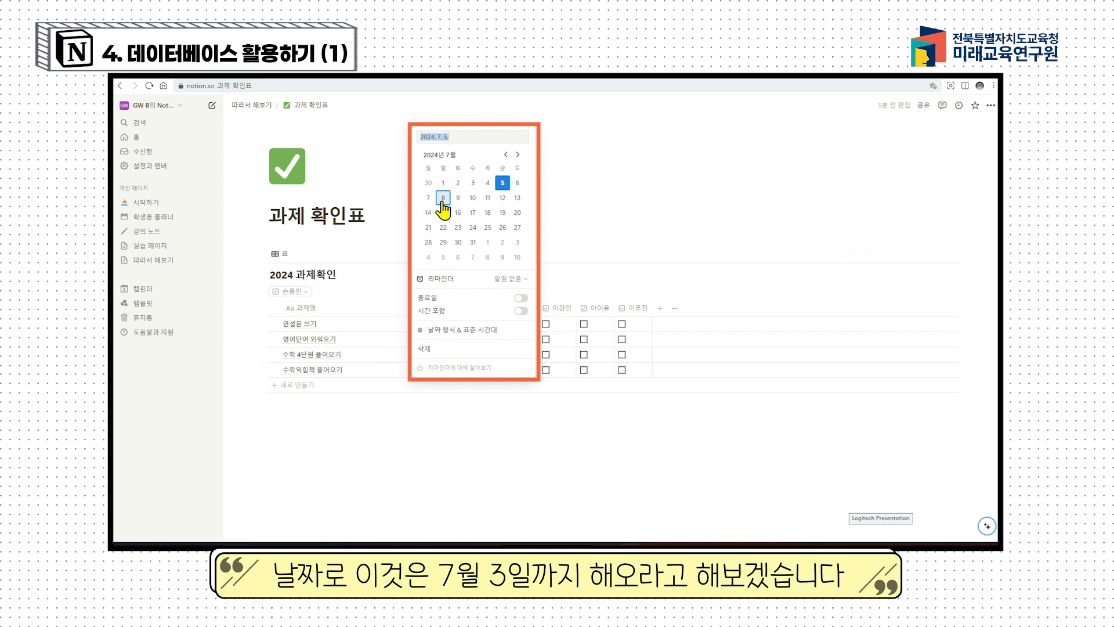
Step: Set the 수학익힘책 풀어오기 due date to June 30, replacing the initial July 3 pick
{"action": "left_click", "coordinate": [473, 183]}
{"action": "left_click", "coordinate": [392, 425]}
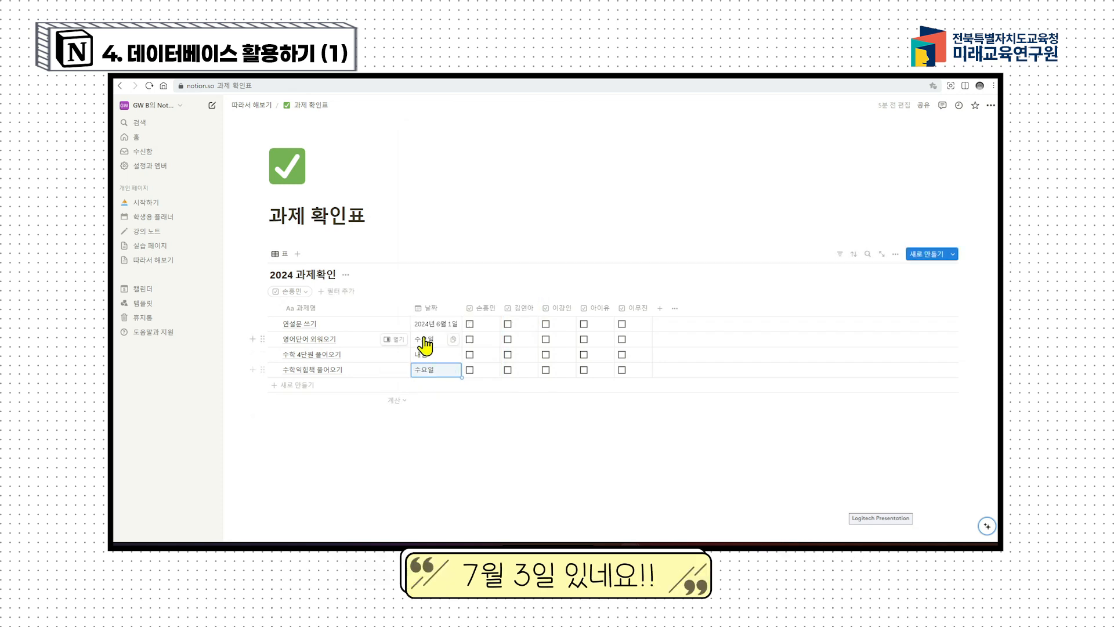
{"action": "left_click", "coordinate": [429, 370]}
{"action": "left_click", "coordinate": [428, 183]}
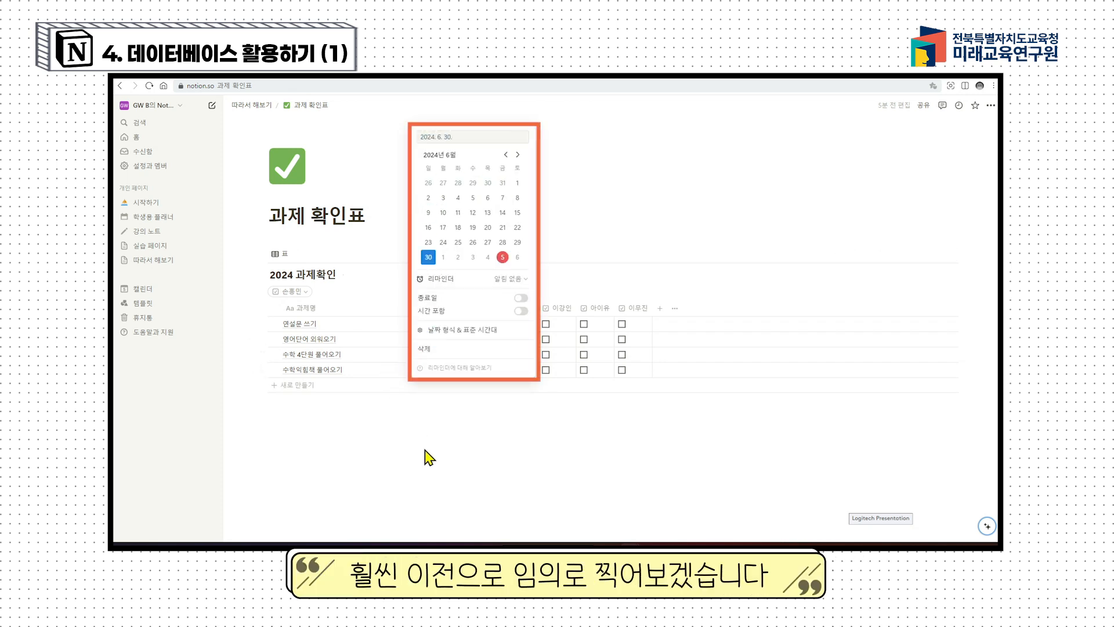
{"action": "left_click", "coordinate": [426, 452]}
{"action": "left_click", "coordinate": [439, 452]}
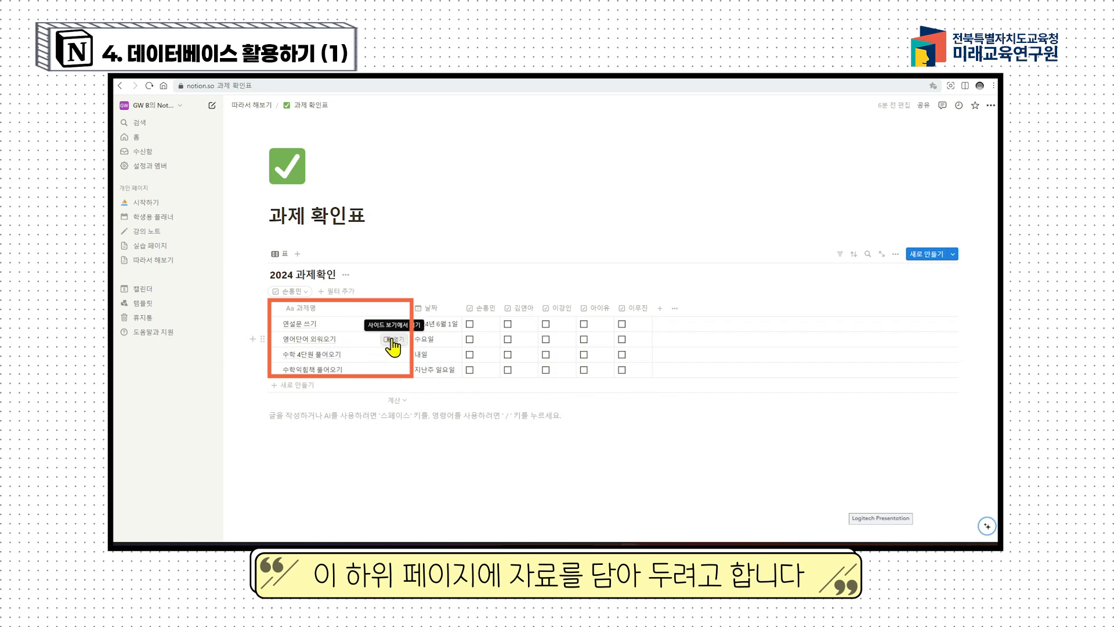
Step: Open 영어단어 외워오기, try the centered view, then return to a widened side peek
{"action": "left_click", "coordinate": [393, 341]}
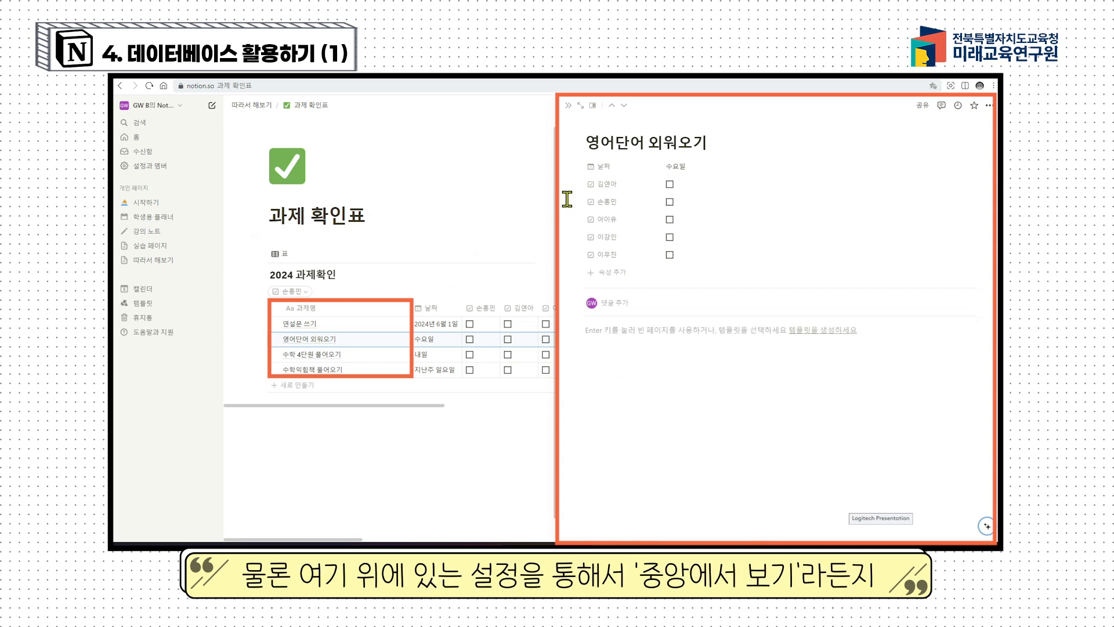
{"action": "left_click", "coordinate": [592, 105]}
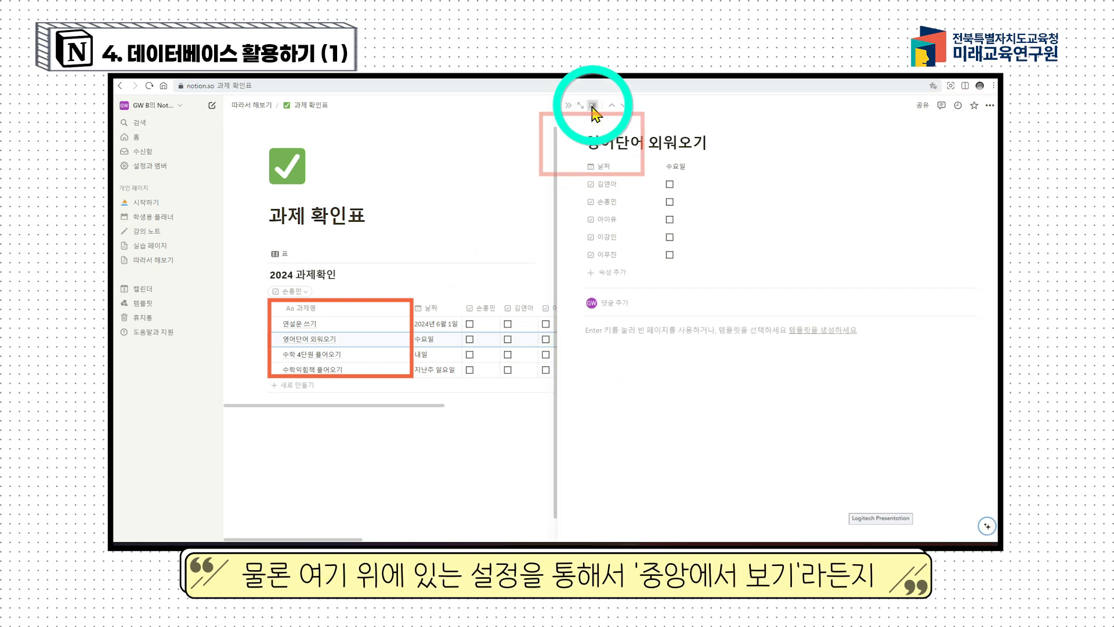
{"action": "left_click", "coordinate": [594, 134]}
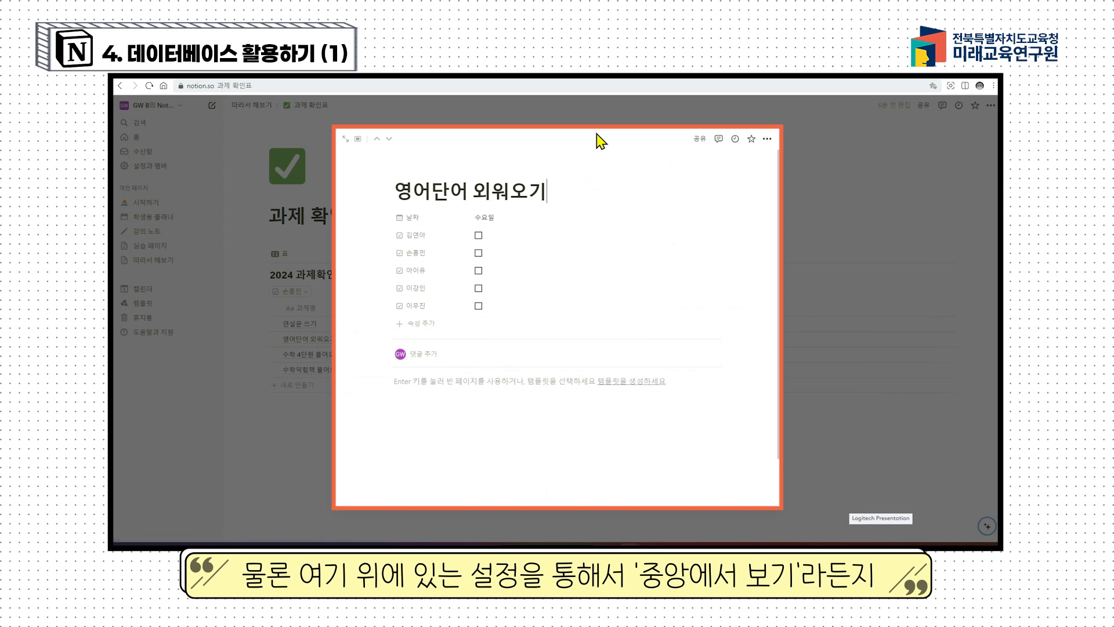
{"action": "left_click", "coordinate": [353, 140]}
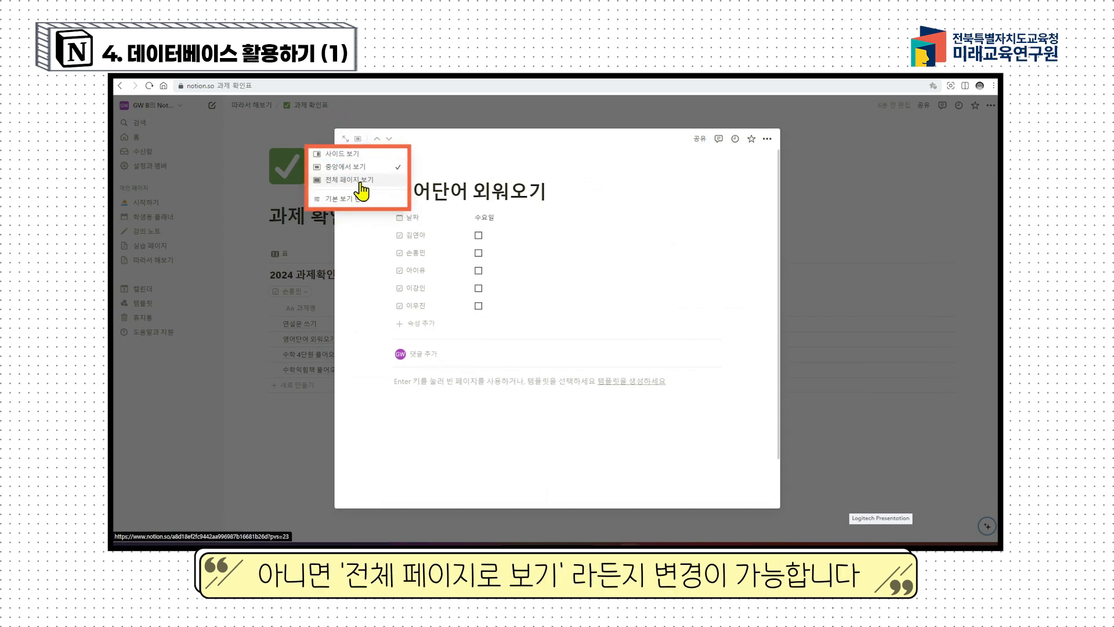
{"action": "left_click", "coordinate": [357, 155]}
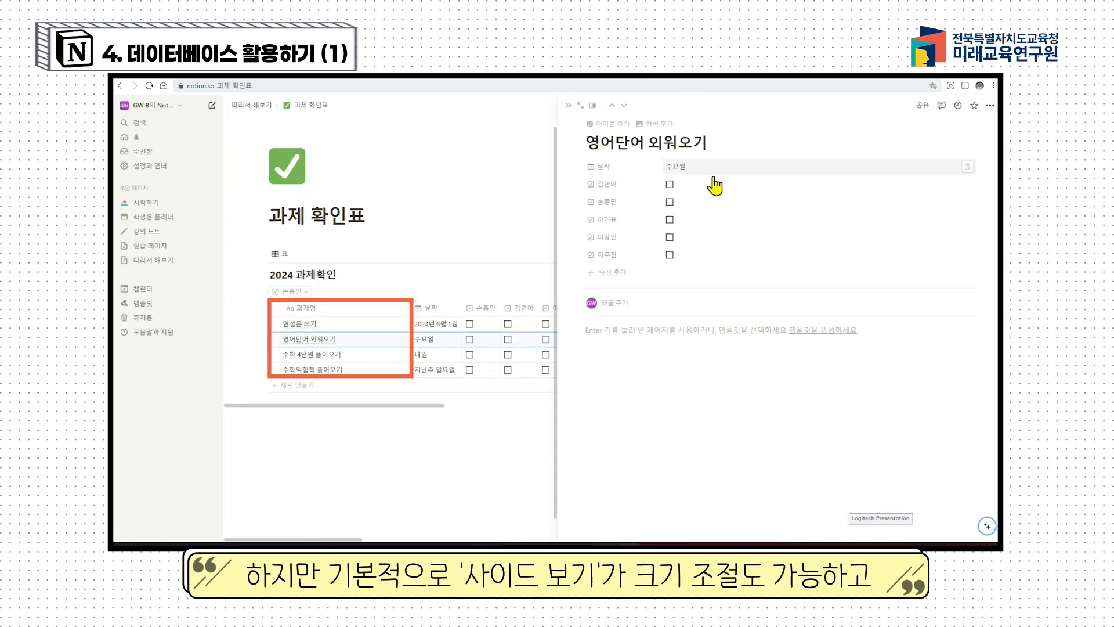
{"action": "left_click_drag", "start_coordinate": [557, 224], "coordinate": [580, 238]}
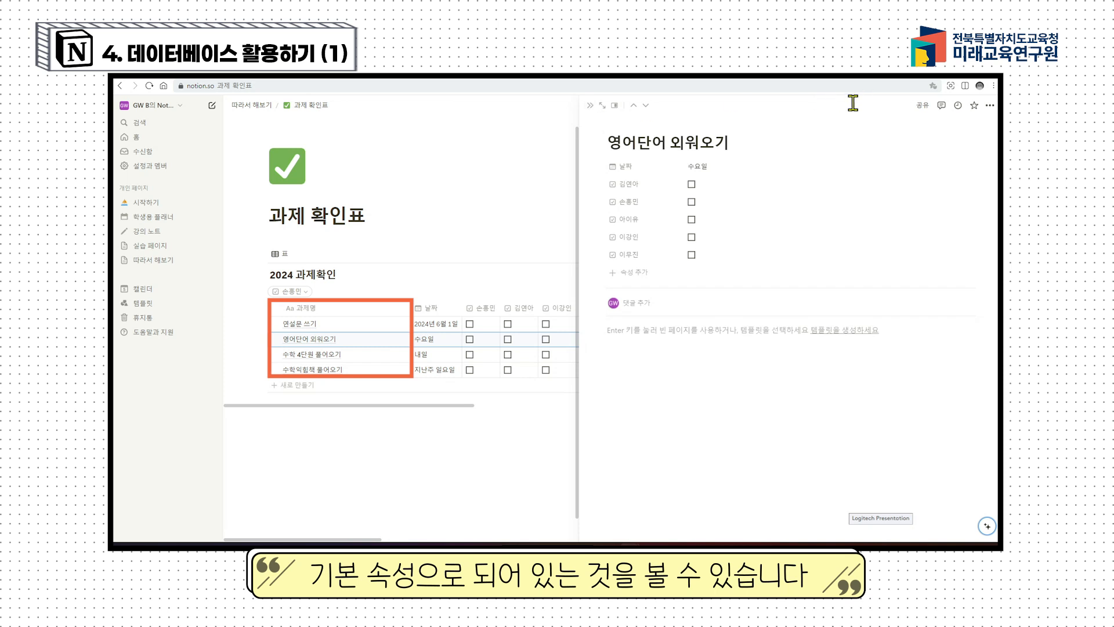
{"action": "left_click", "coordinate": [591, 110]}
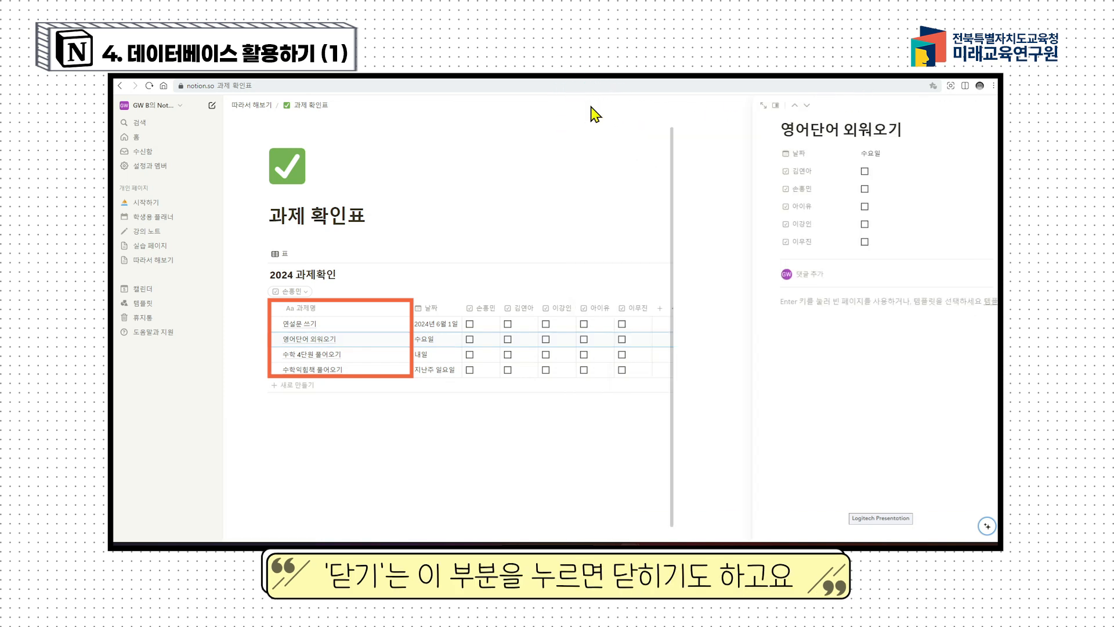
{"action": "left_click", "coordinate": [398, 340]}
{"action": "key", "text": "Escape"}
{"action": "left_click", "coordinate": [398, 340]}
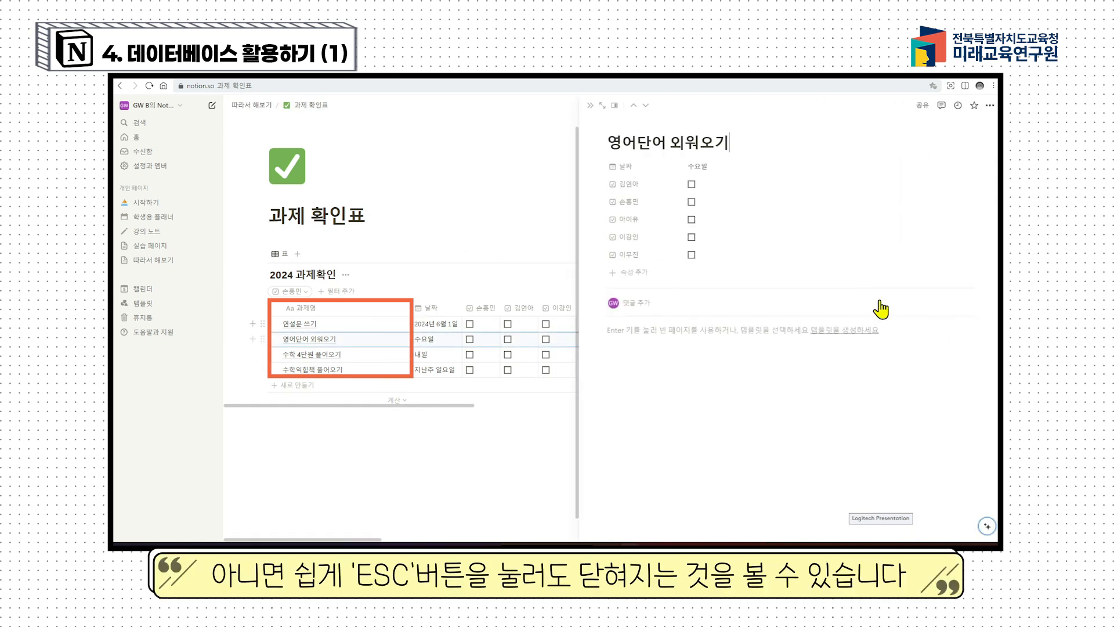
{"action": "left_click", "coordinate": [804, 351]}
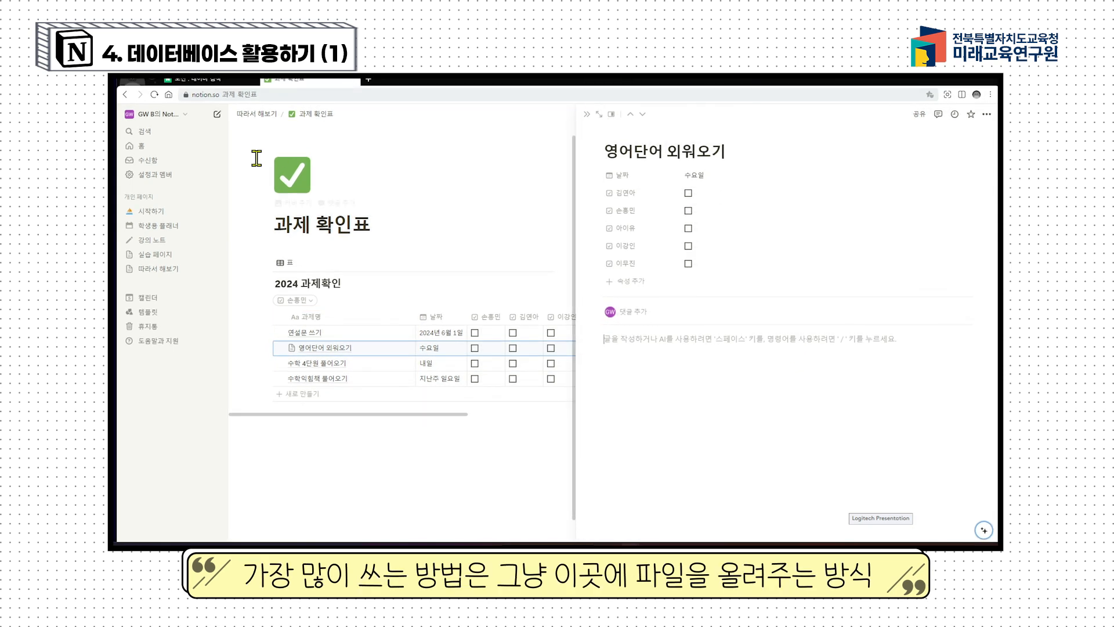
{"action": "left_click_drag", "start_coordinate": [119, 205], "coordinate": [347, 204]}
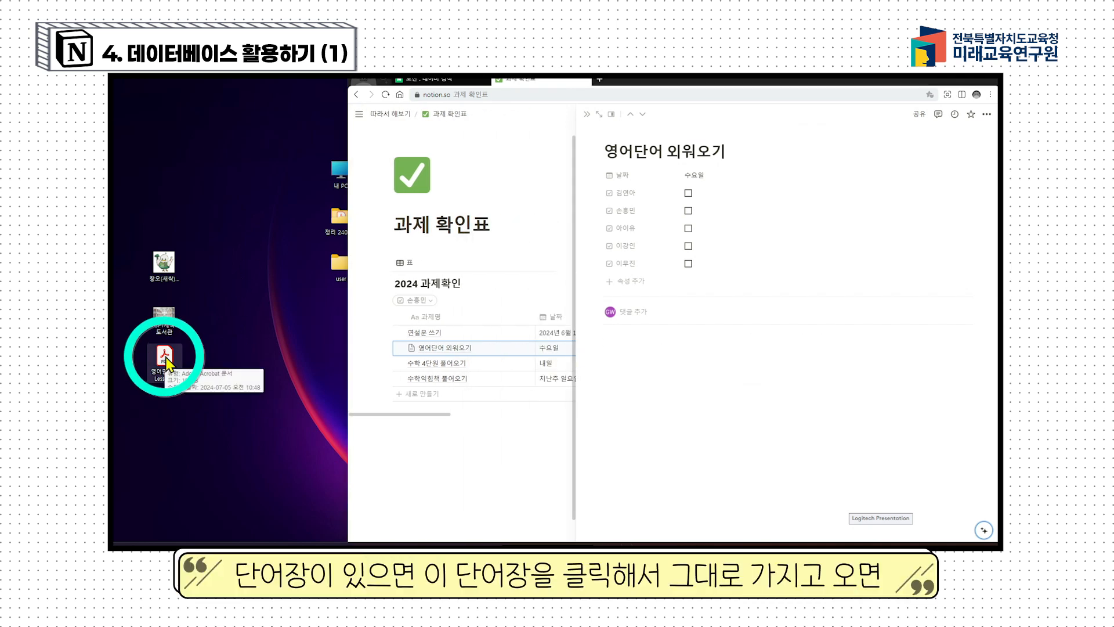
Step: Attach 영어단어장 Lesson2.pdf to the page body, test its download, and add the library image below
{"action": "left_click_drag", "start_coordinate": [165, 359], "coordinate": [743, 342]}
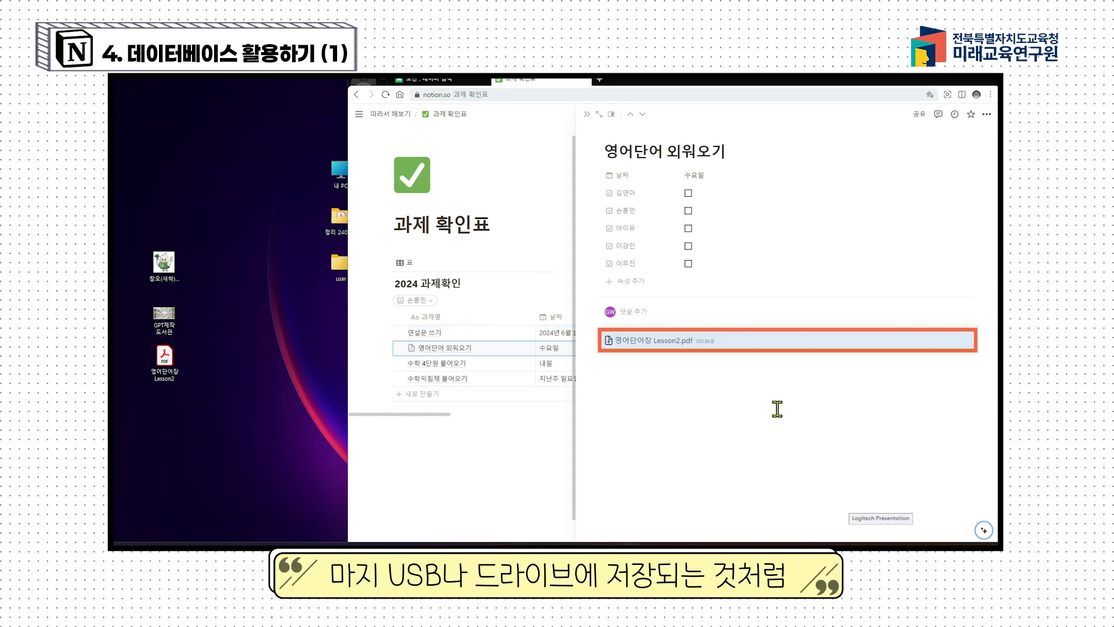
{"action": "left_click", "coordinate": [665, 381]}
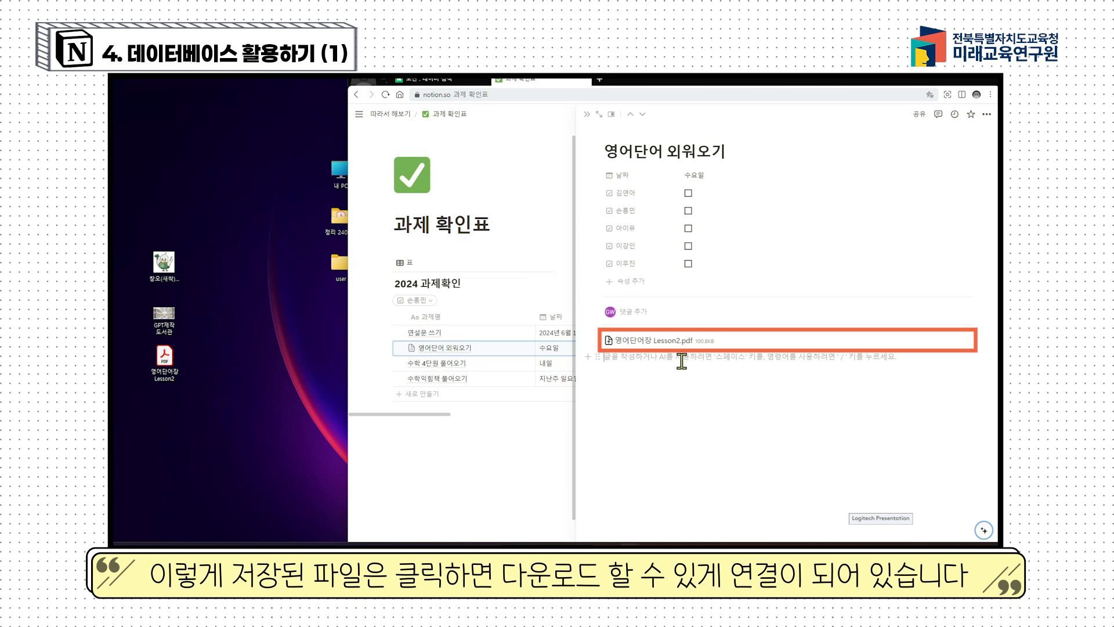
{"action": "left_click", "coordinate": [679, 342]}
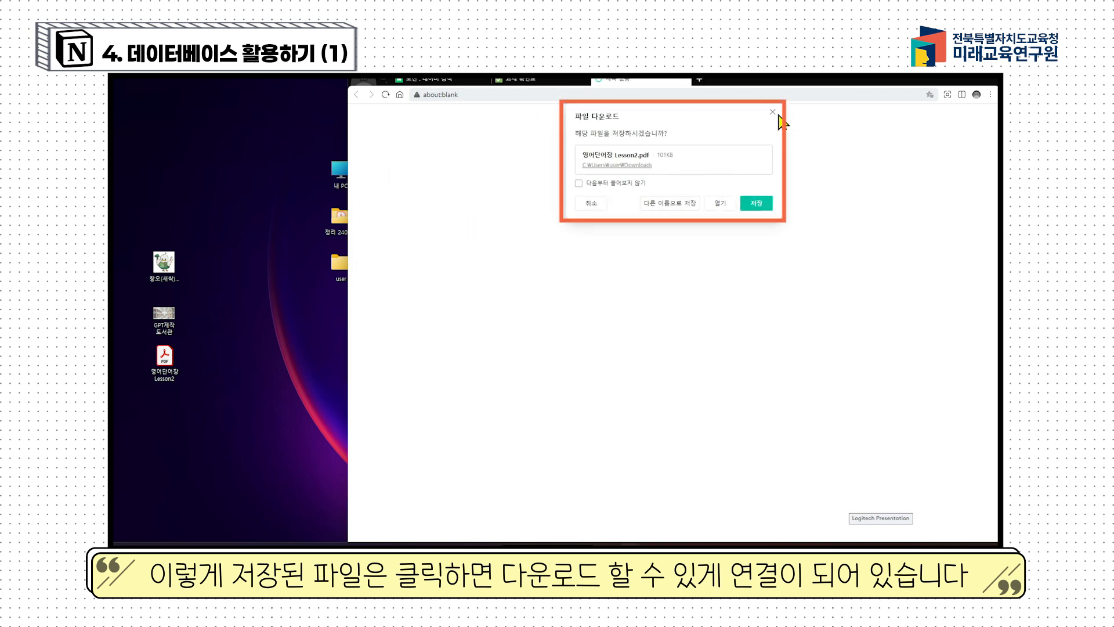
{"action": "left_click", "coordinate": [774, 112]}
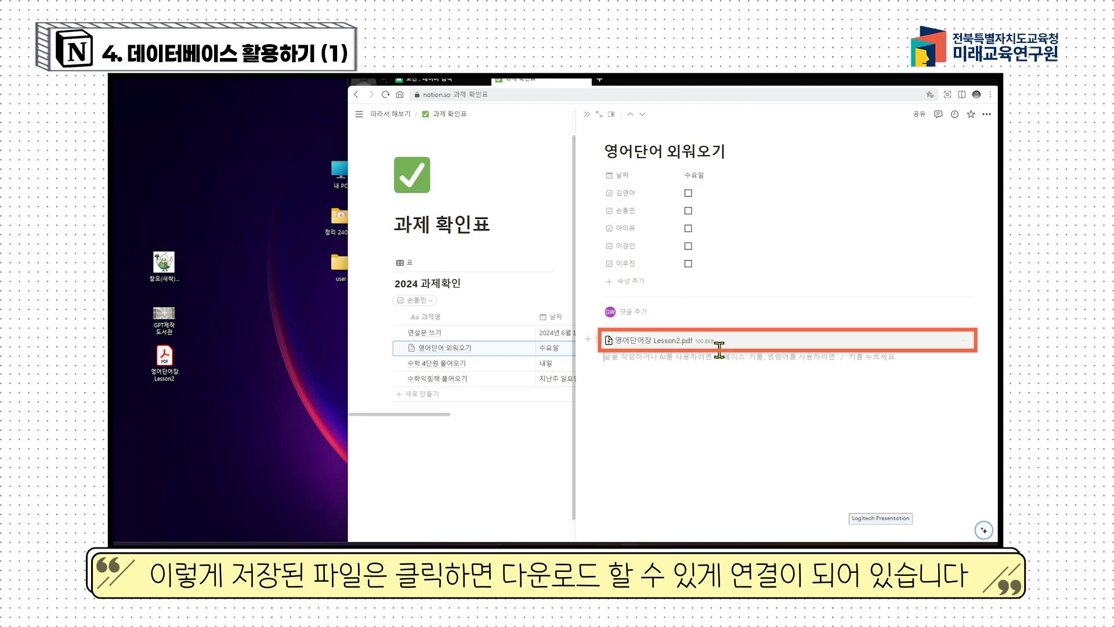
{"action": "left_click_drag", "start_coordinate": [164, 316], "coordinate": [671, 527]}
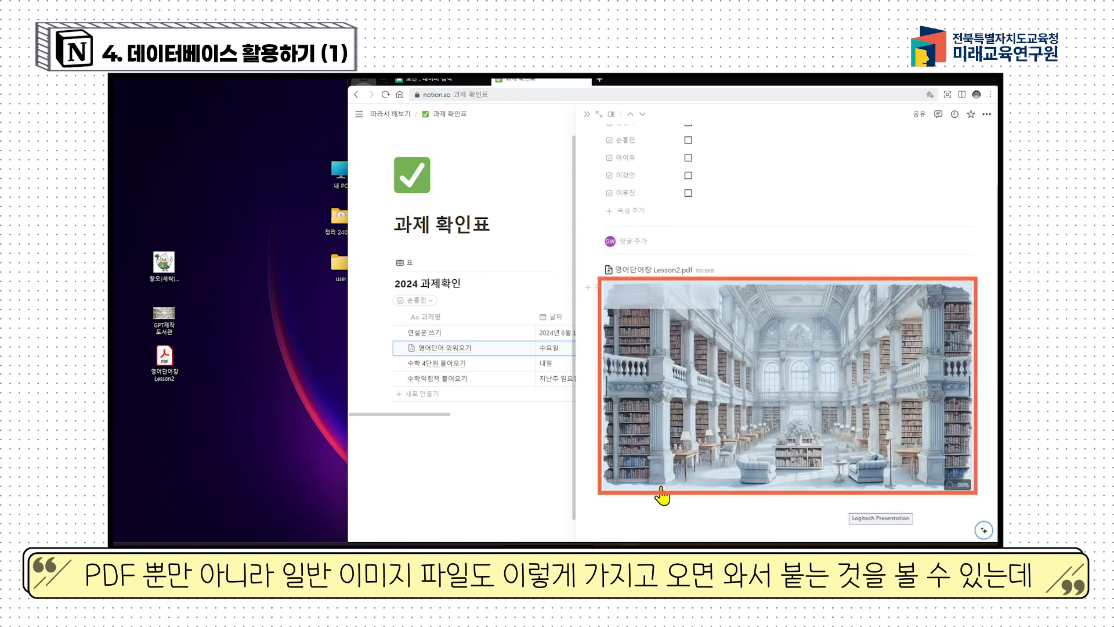
Step: Try downloading the library image, then delete the image block from the page
{"action": "left_click", "coordinate": [675, 499]}
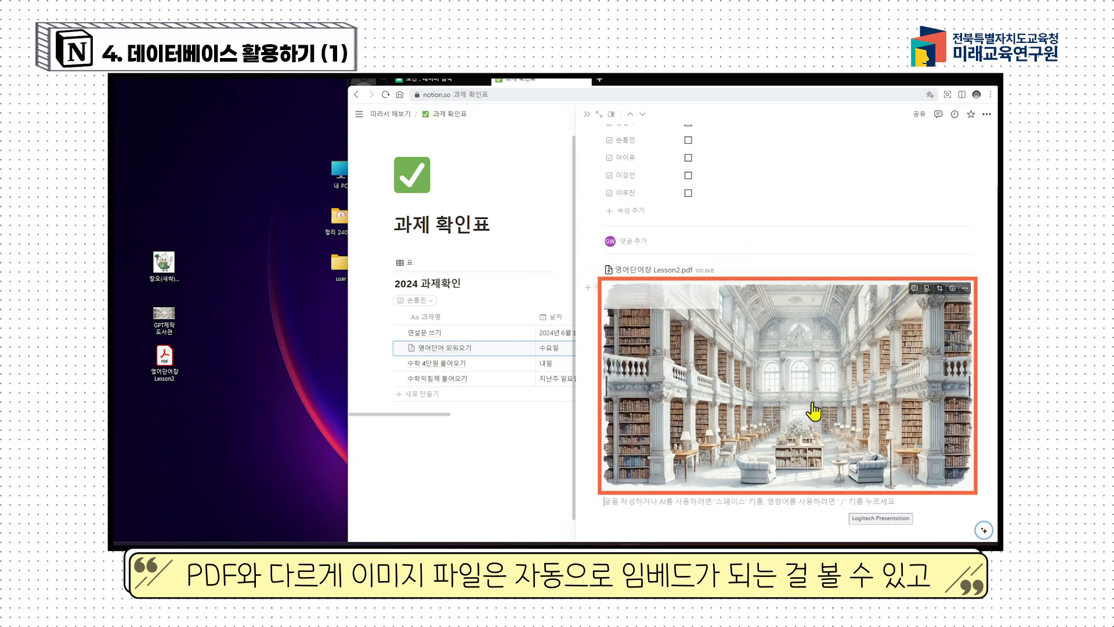
{"action": "left_click", "coordinate": [951, 287]}
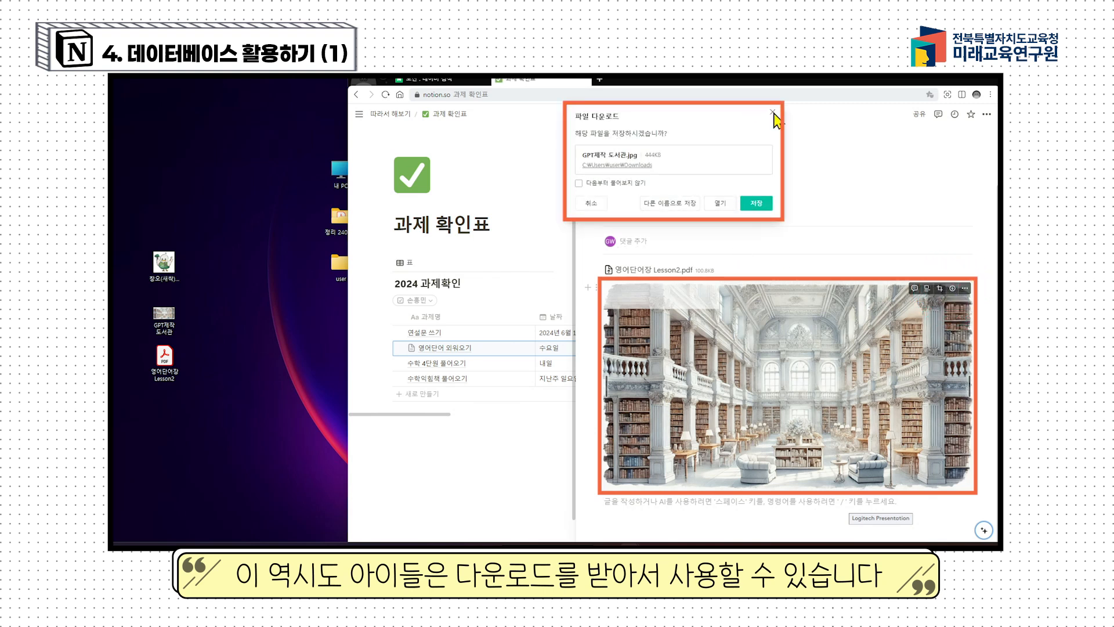
{"action": "left_click", "coordinate": [773, 113]}
{"action": "left_click", "coordinate": [604, 288]}
{"action": "key", "text": "Delete"}
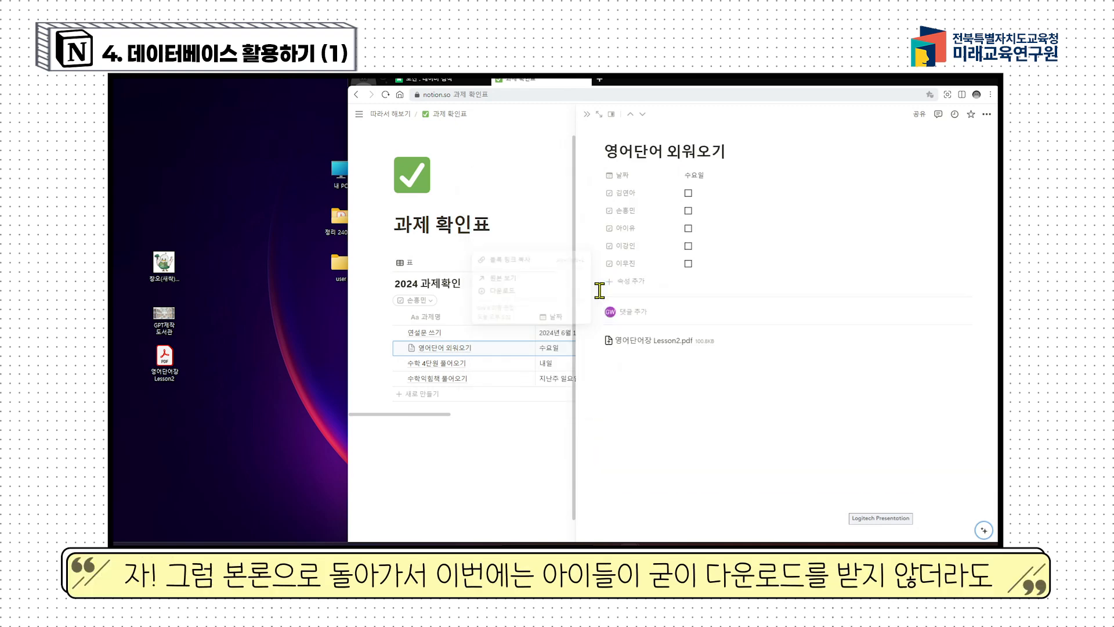
Step: Maximize the browser and open 영어단어 외워오기 as a full page
{"action": "double_click", "coordinate": [721, 82]}
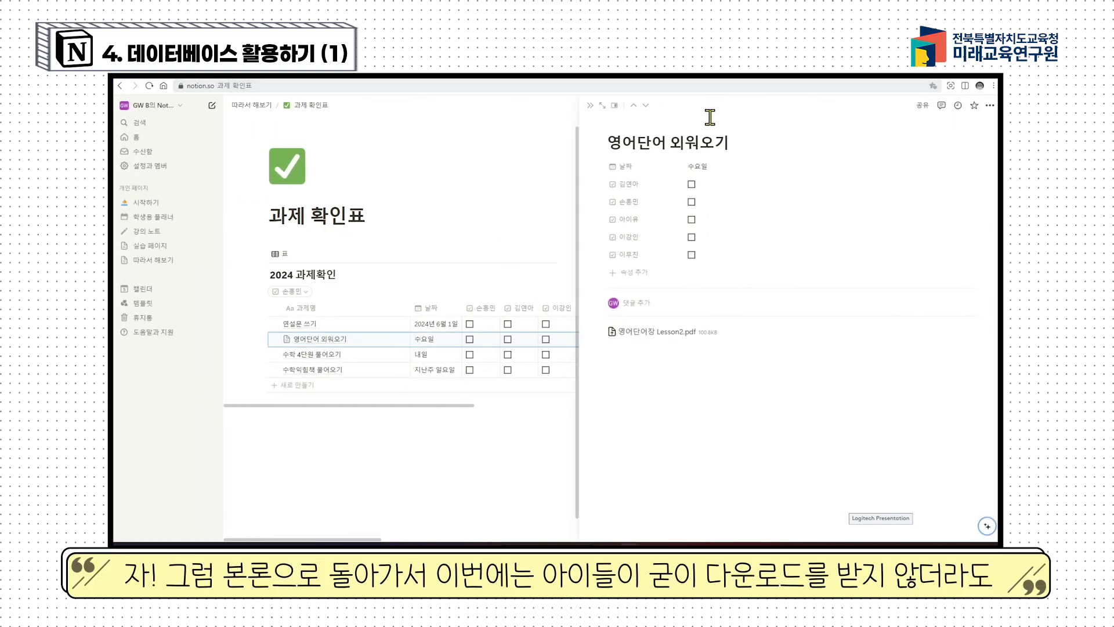
{"action": "left_click", "coordinate": [672, 355]}
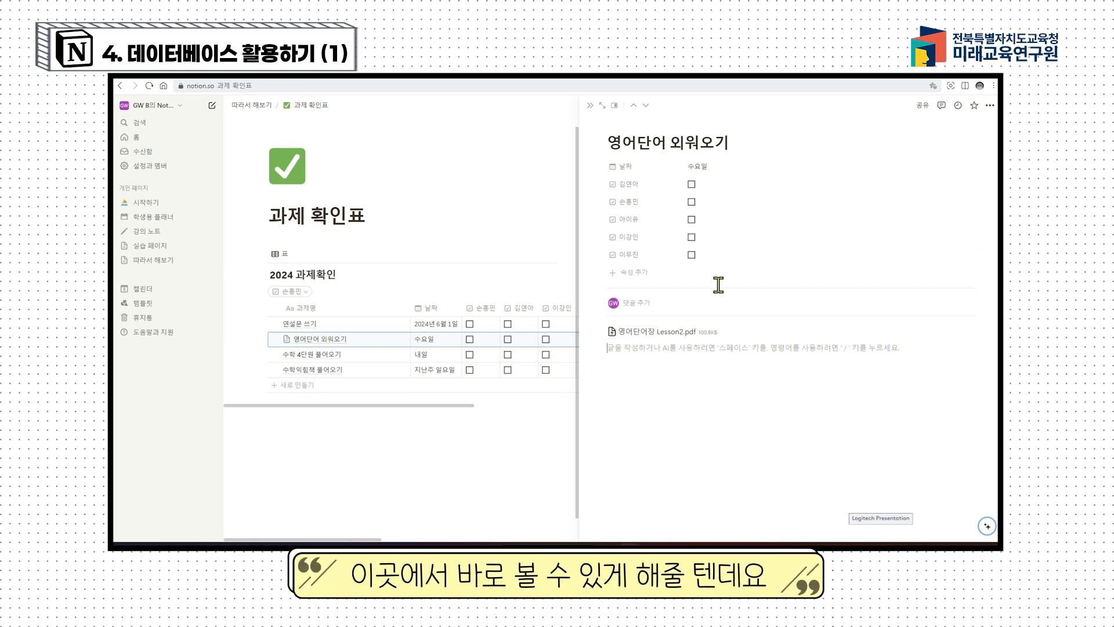
{"action": "left_click", "coordinate": [604, 107]}
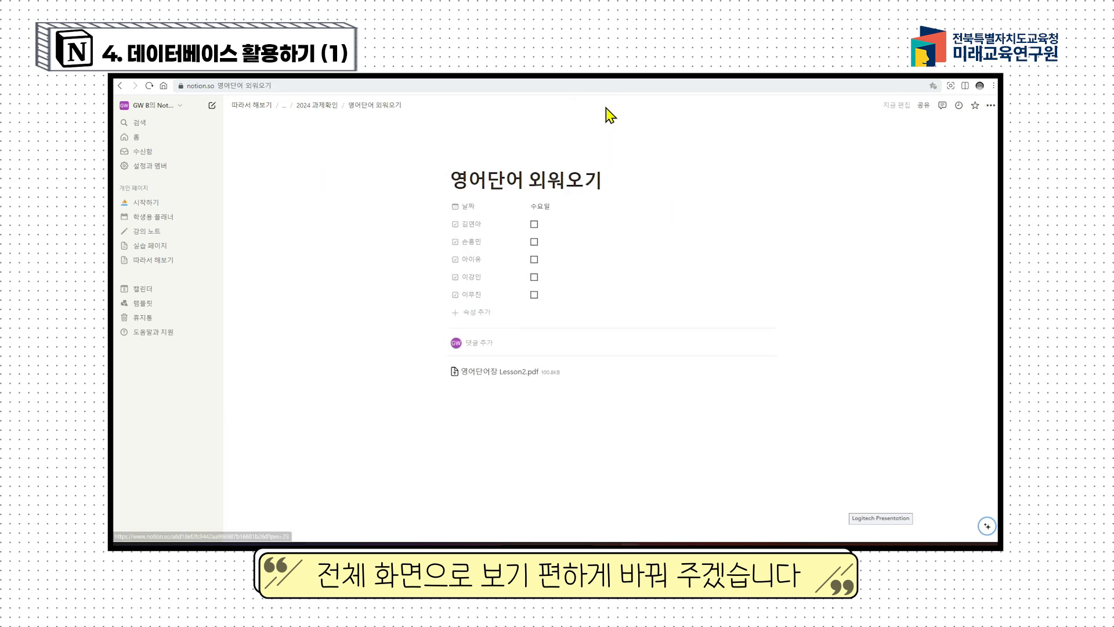
Step: Start a new block below the PDF and enter /pdf to bring up the slash-command menu
{"action": "scroll", "coordinate": [562, 400], "scroll_direction": "down", "scroll_amount": 1}
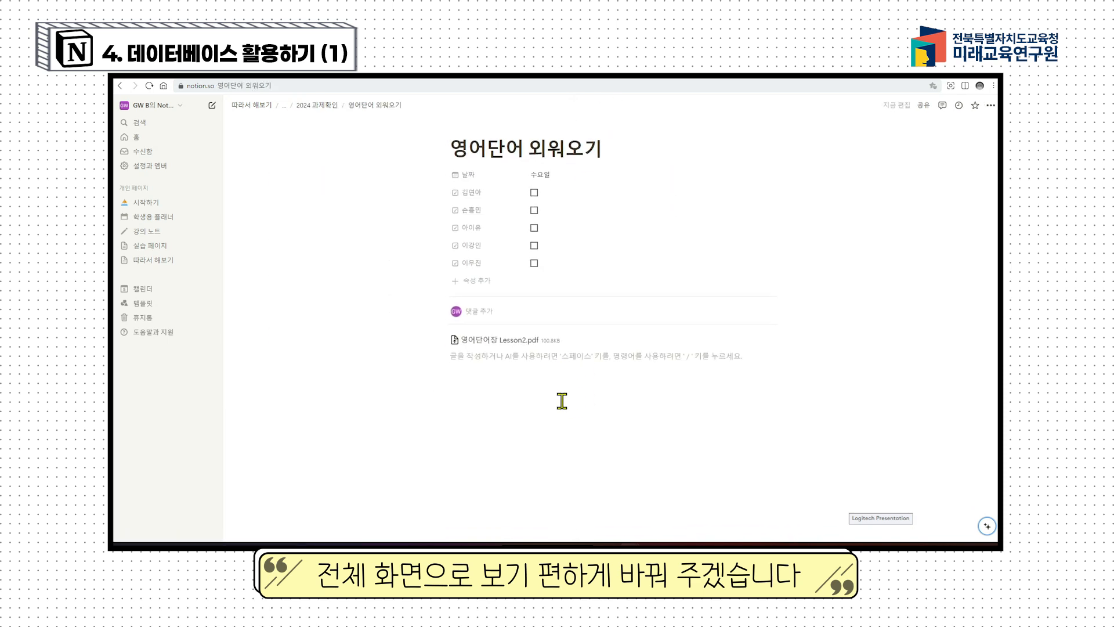
{"action": "key", "text": "Return"}
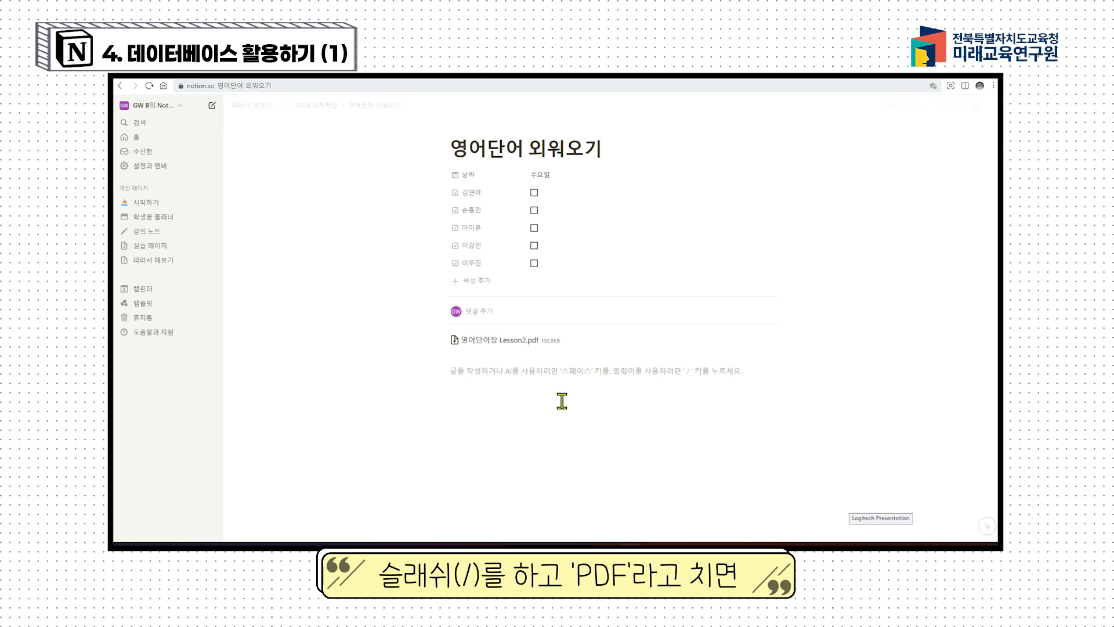
{"action": "type", "text": "/"}
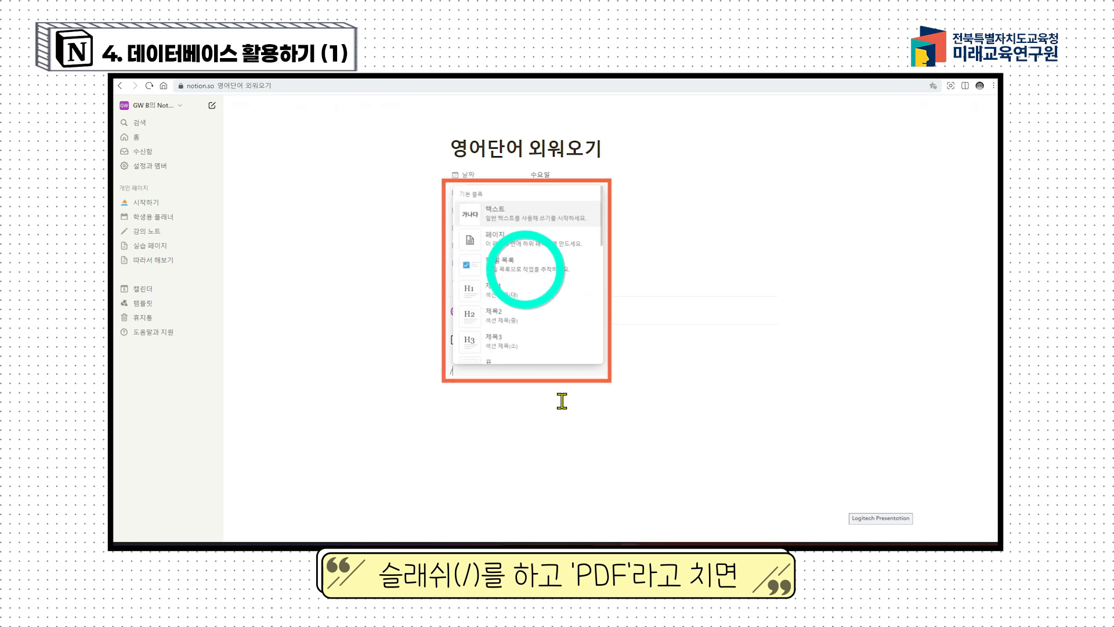
{"action": "type", "text": "pdf"}
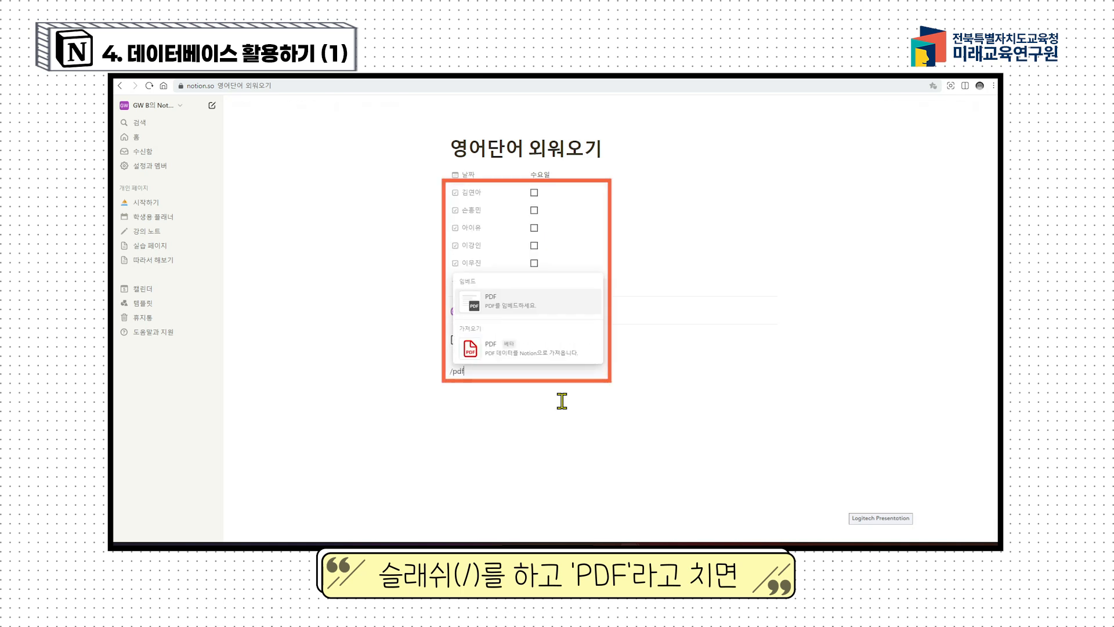